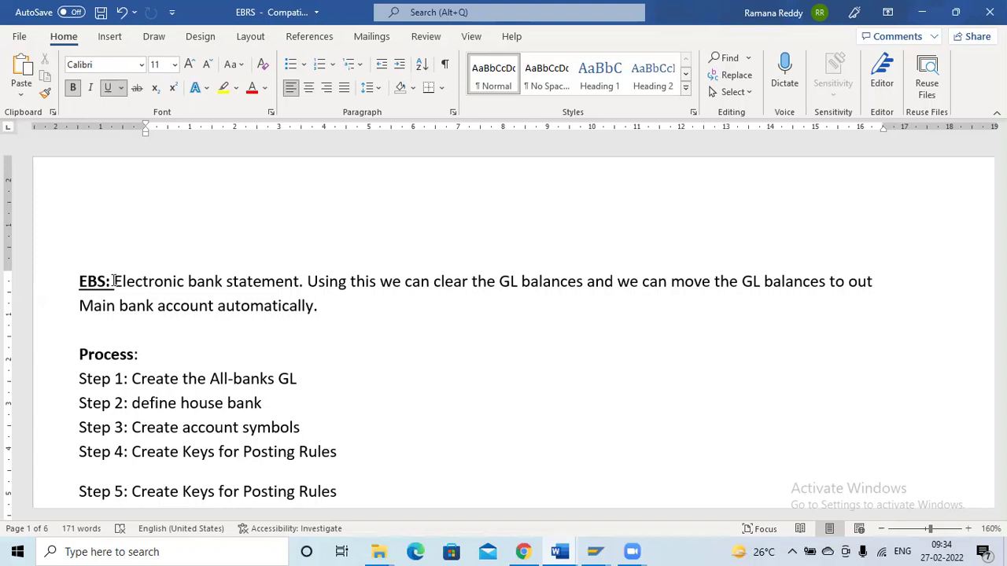
# - Append "(Main bank,outgoing,incoming bank)" to the Step 1 line, "Create the All-banks GL", in the process list
pyautogui.scroll(-3, 114, 281)
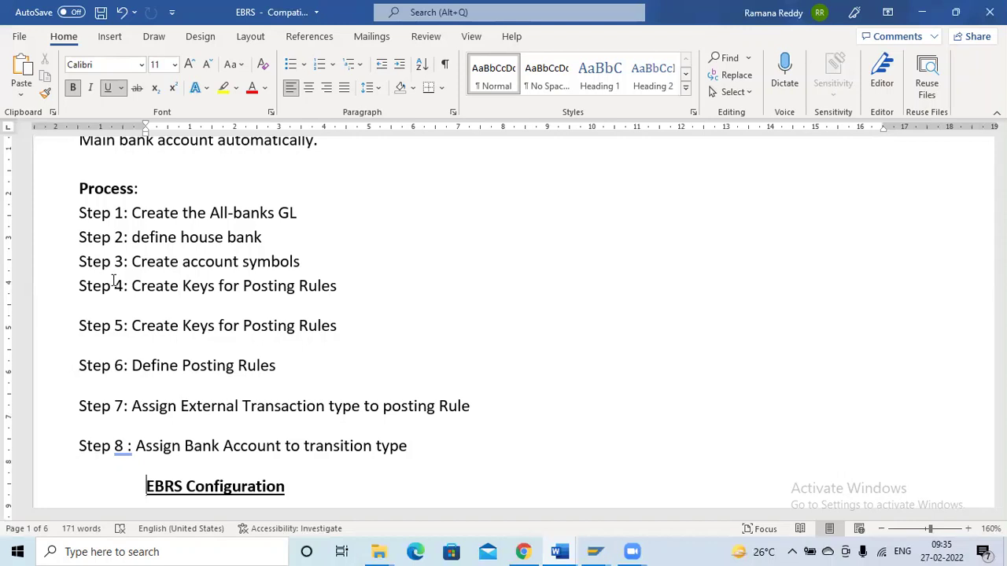
pyautogui.scroll(-3, 373, 210)
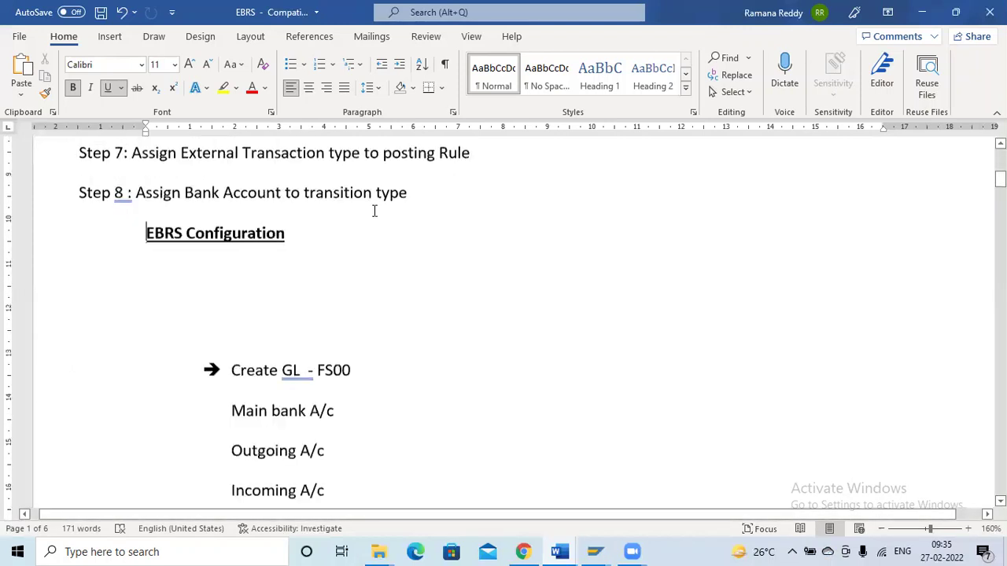
pyautogui.scroll(5, 372, 209)
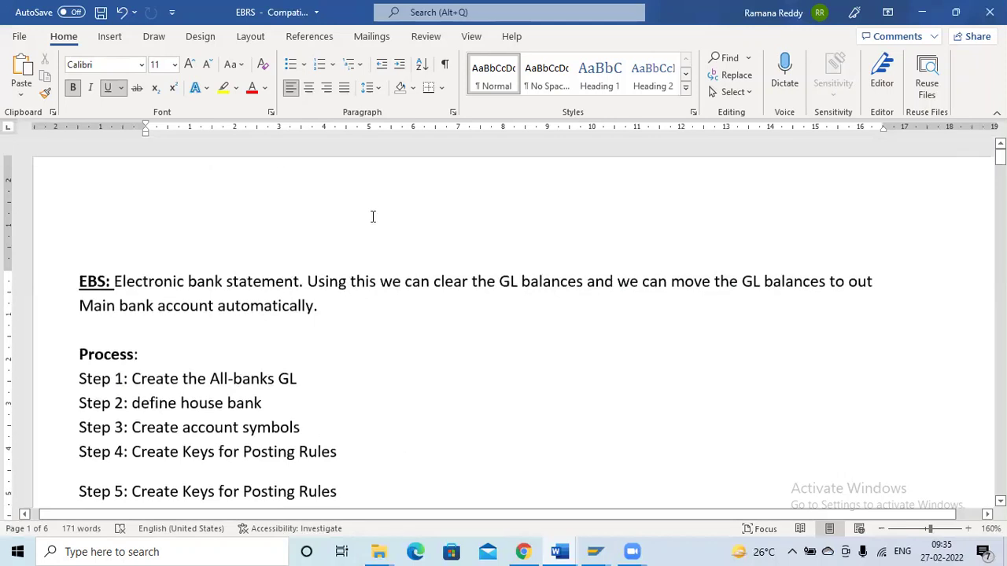
pyautogui.scroll(-2, 369, 220)
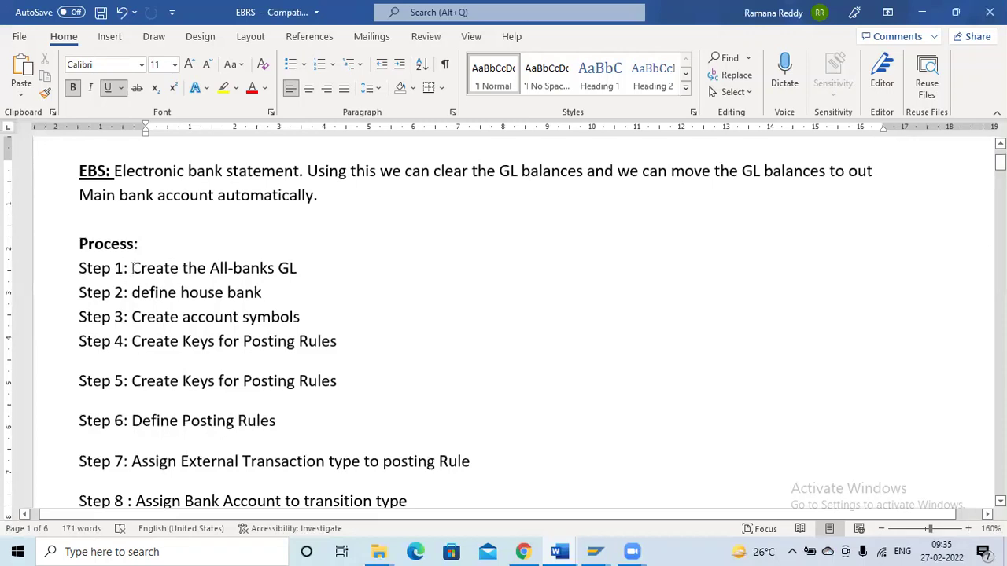
pyautogui.moveTo(132, 269); pyautogui.dragTo(311, 271)
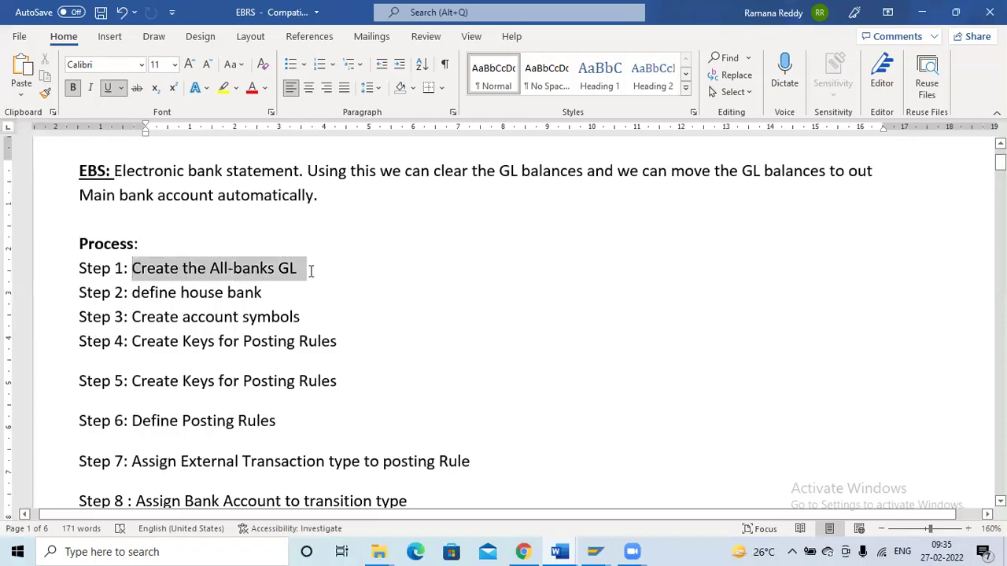
pyautogui.click(303, 268)
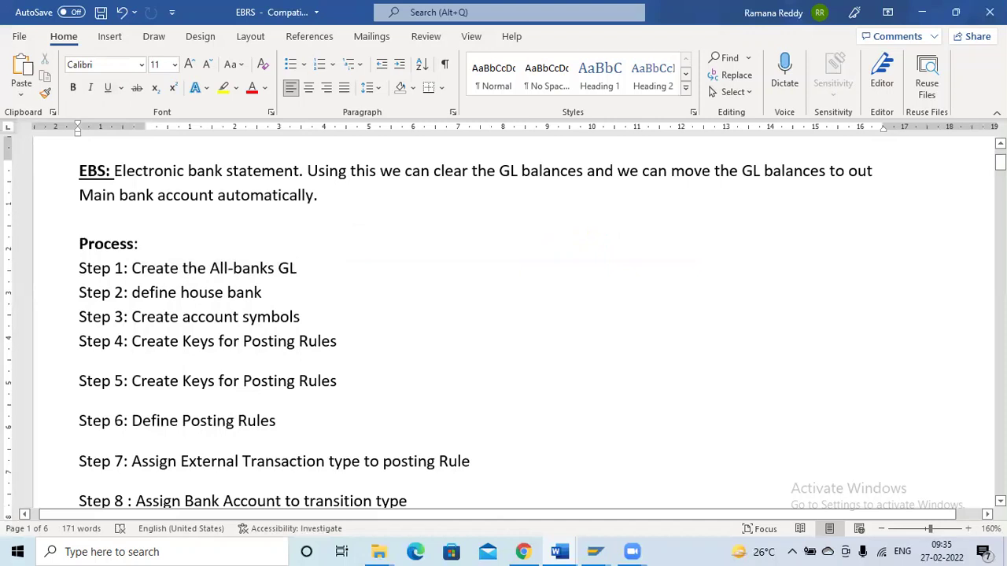
pyautogui.write('(')
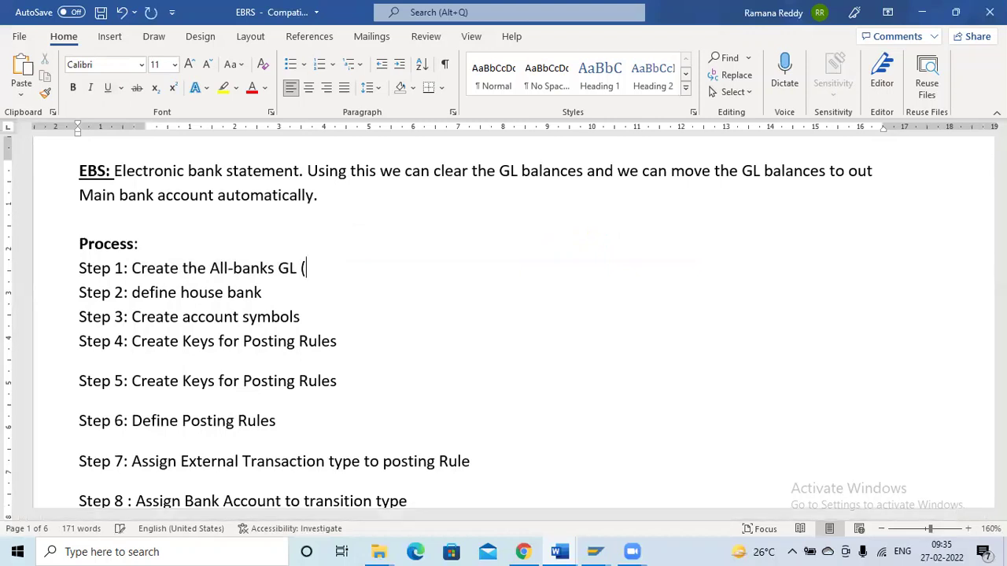
pyautogui.write('MAin ')
pyautogui.write('bank,')
pyautogui.write('Incoo')
pyautogui.press('BackSpace')
pyautogui.press('BackSpace')
pyautogui.press('BackSpace')
pyautogui.press('BackSpace')
pyautogui.press('BackSpace')
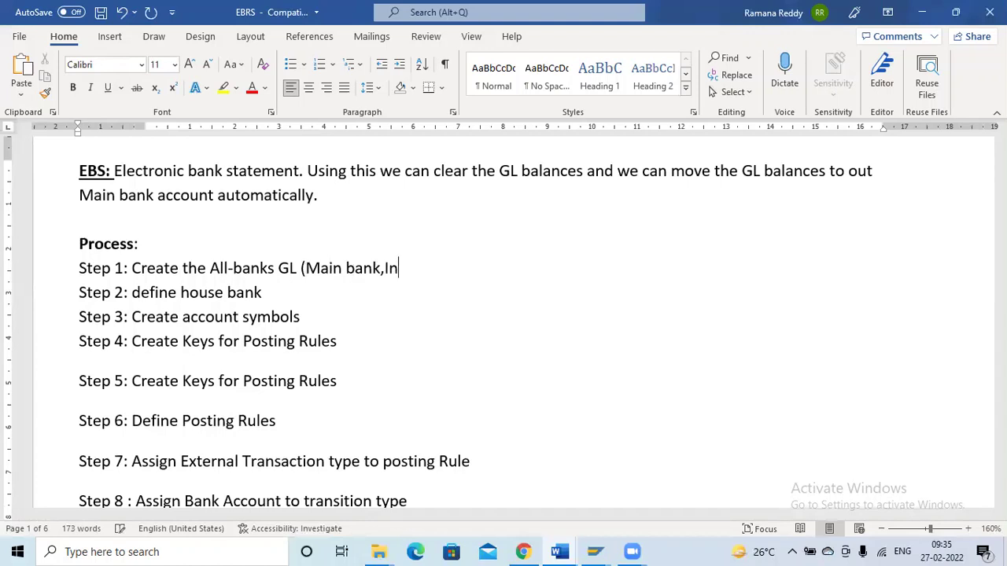
pyautogui.write('outgoing')
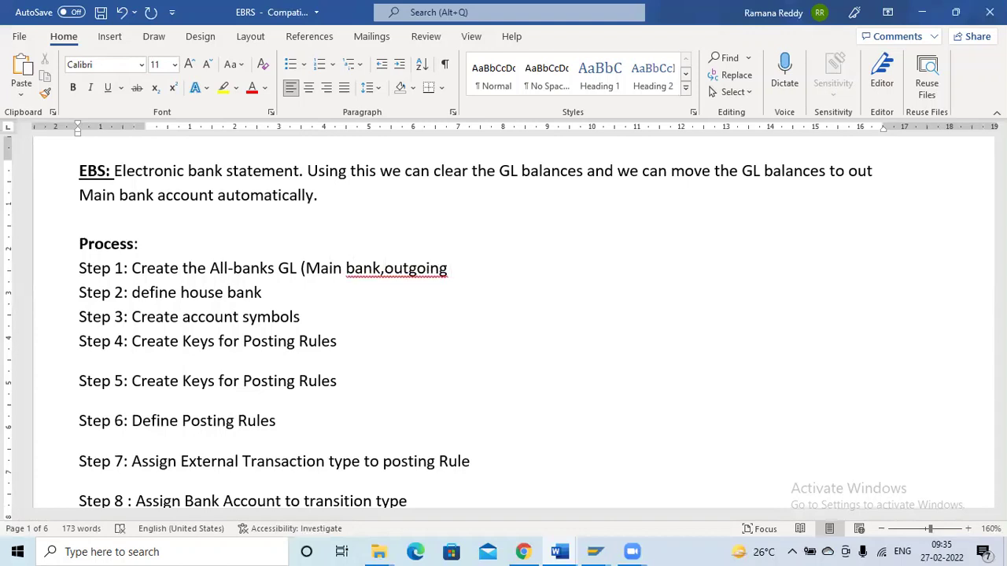
pyautogui.write(',incom')
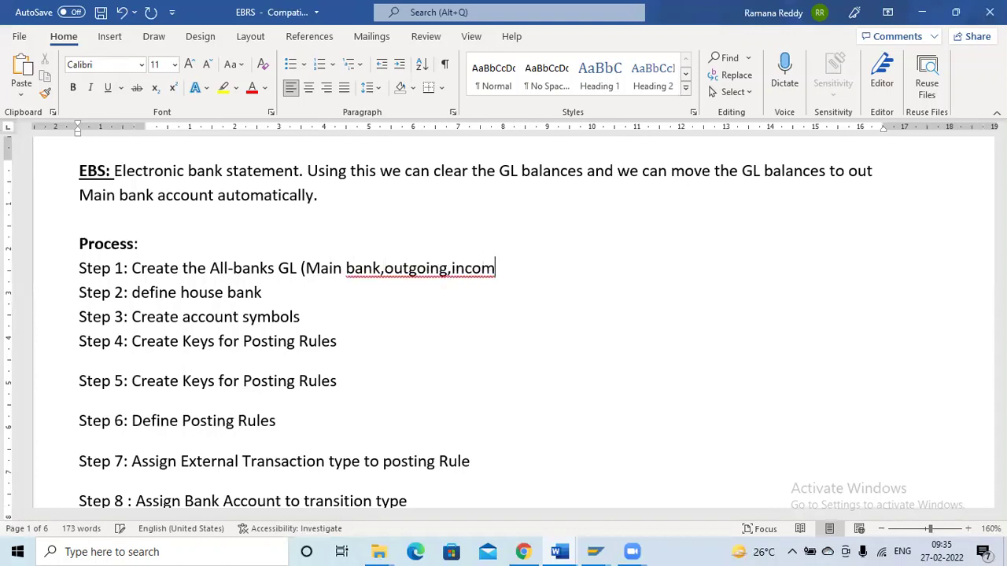
pyautogui.write('ming bank')
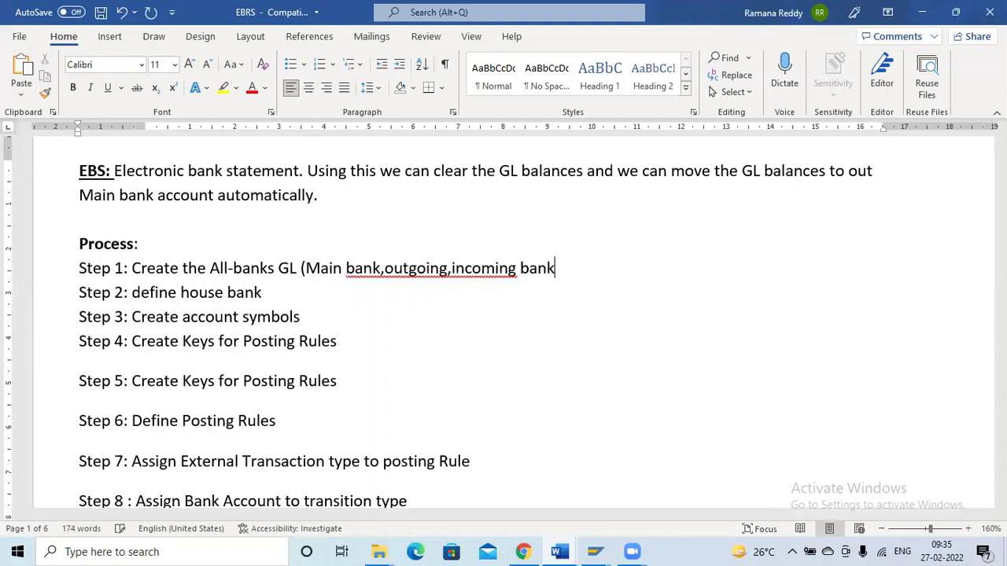
pyautogui.write(')')
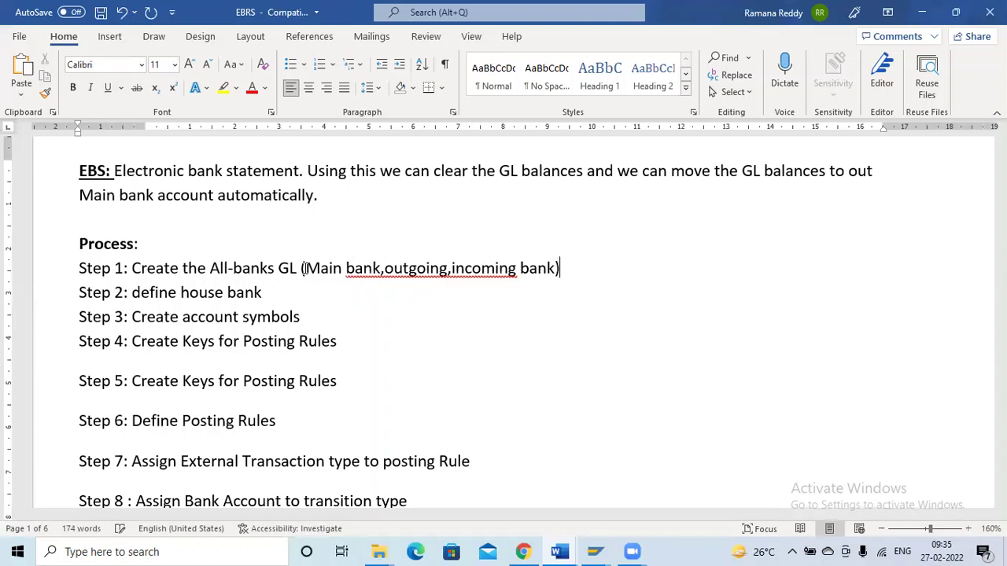
# - Ignore all spelling flags for the bank types written without spaces in the Step 1 line
pyautogui.rightClick(407, 266)
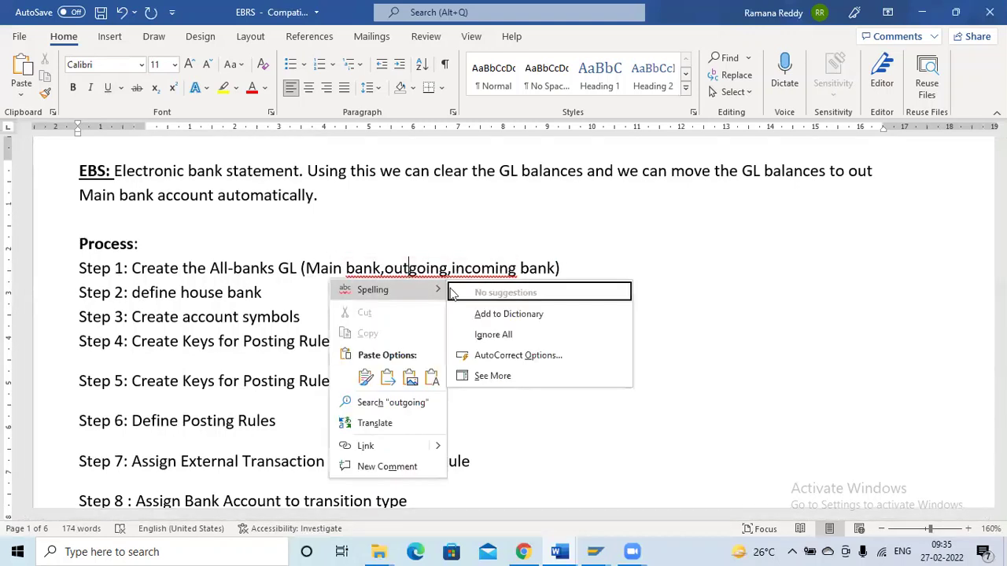
pyautogui.click(566, 340)
pyautogui.moveTo(384, 268); pyautogui.dragTo(425, 269)
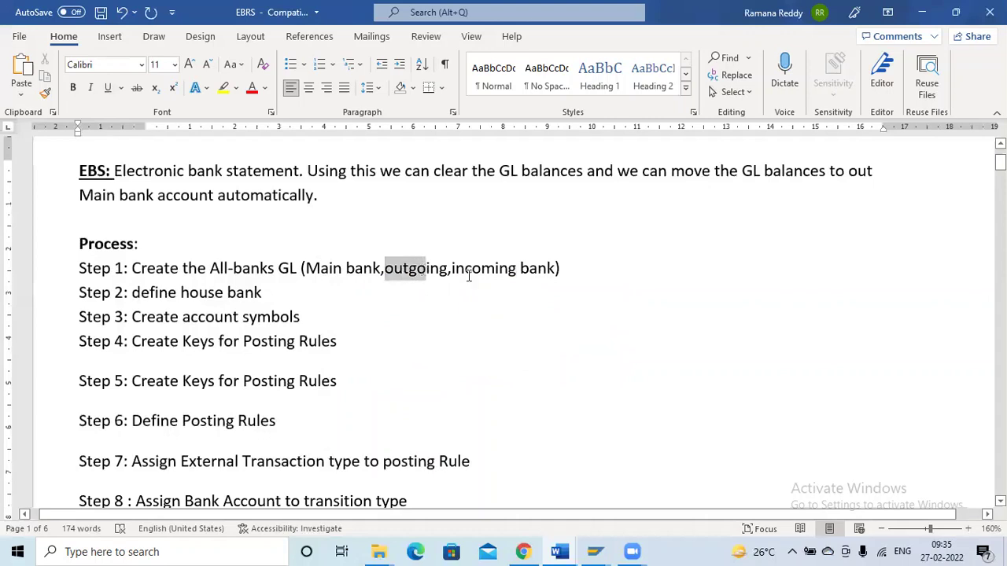
pyautogui.click(496, 272)
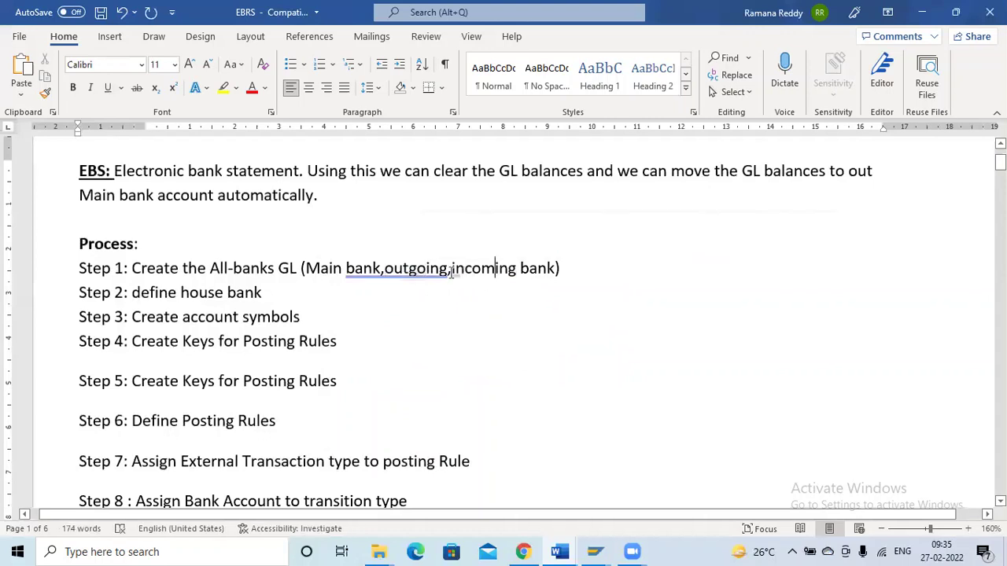
pyautogui.click(429, 269)
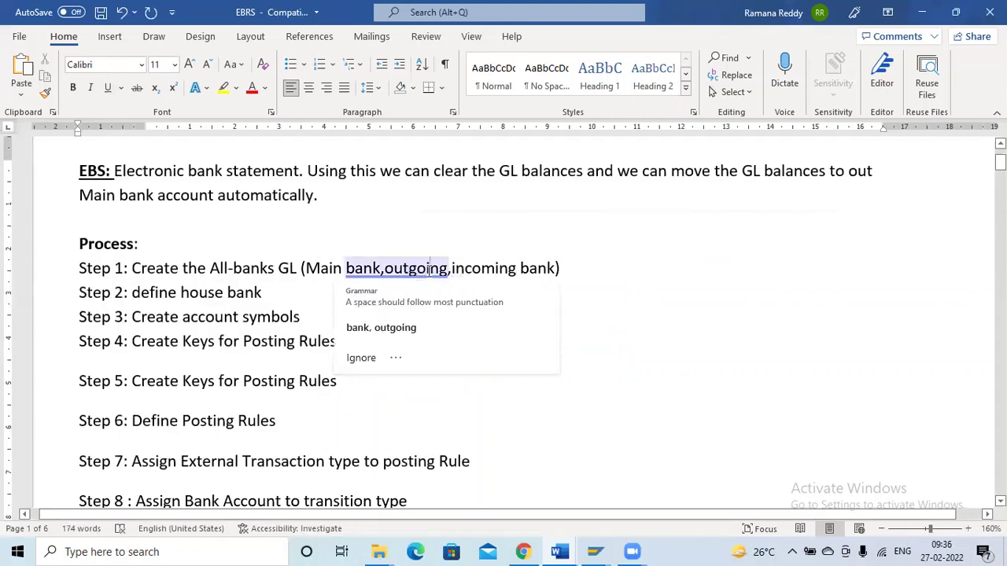
pyautogui.click(480, 268)
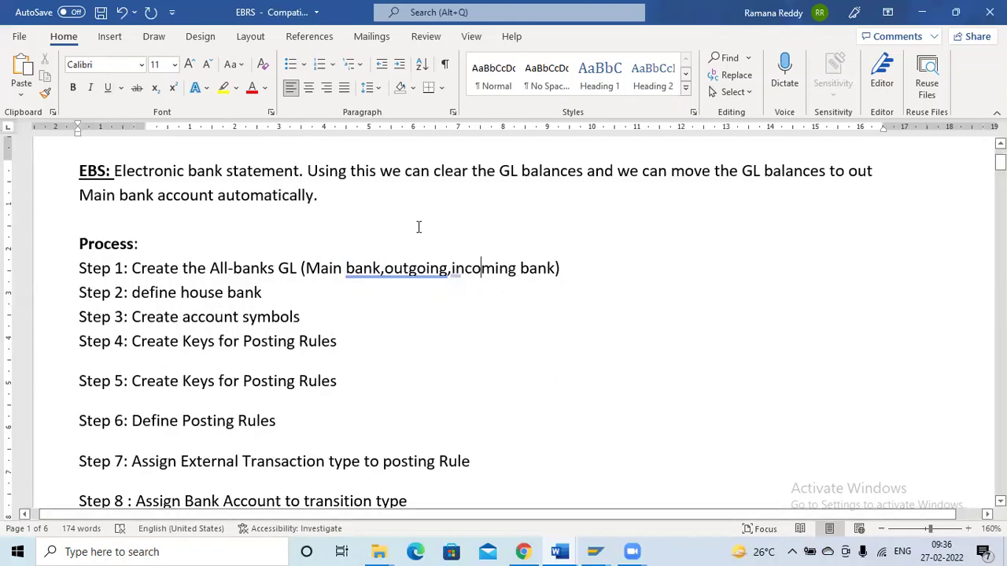
pyautogui.moveTo(348, 268); pyautogui.dragTo(395, 266)
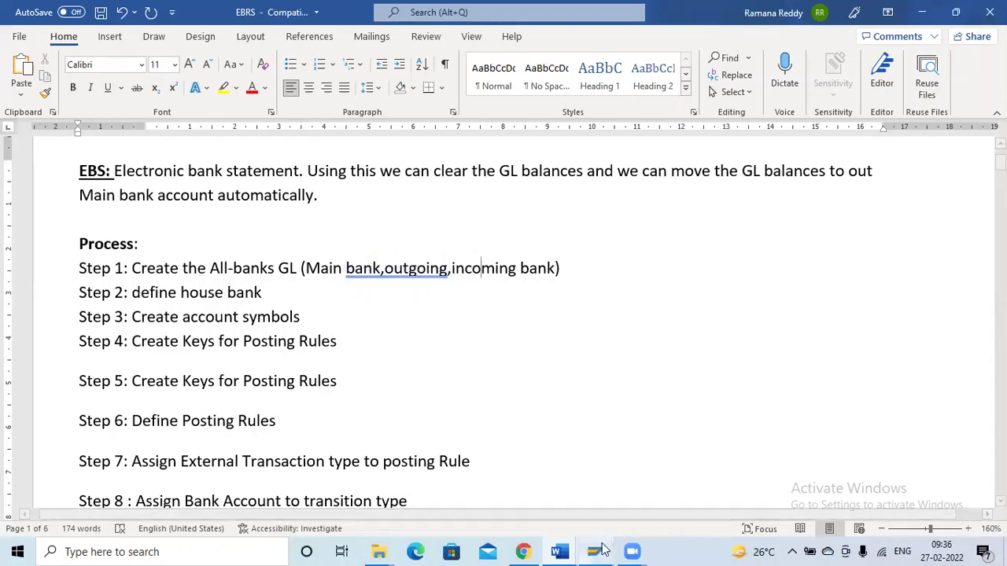
# - Switch to SAP, run transaction /nfs00 and expand the Cash&Bank9 account group
pyautogui.moveTo(595, 551)
pyautogui.click(606, 498)
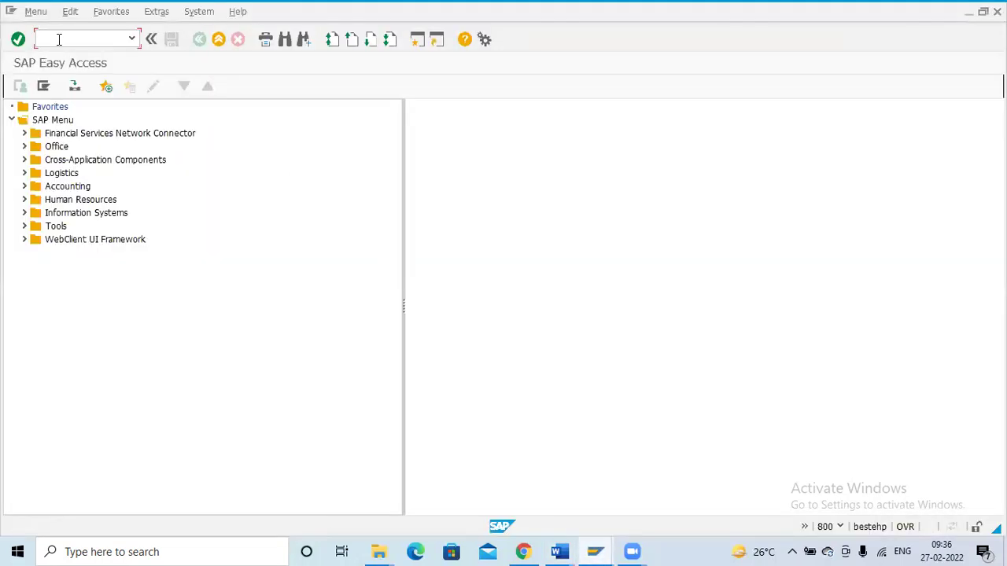
pyautogui.write('/nfs00')
pyautogui.press('Return')
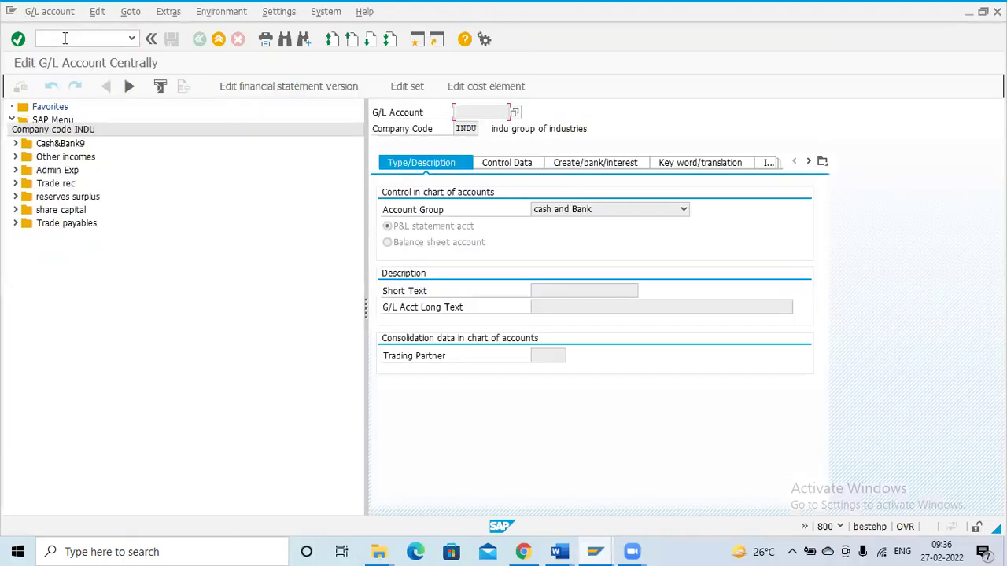
pyautogui.click(16, 144)
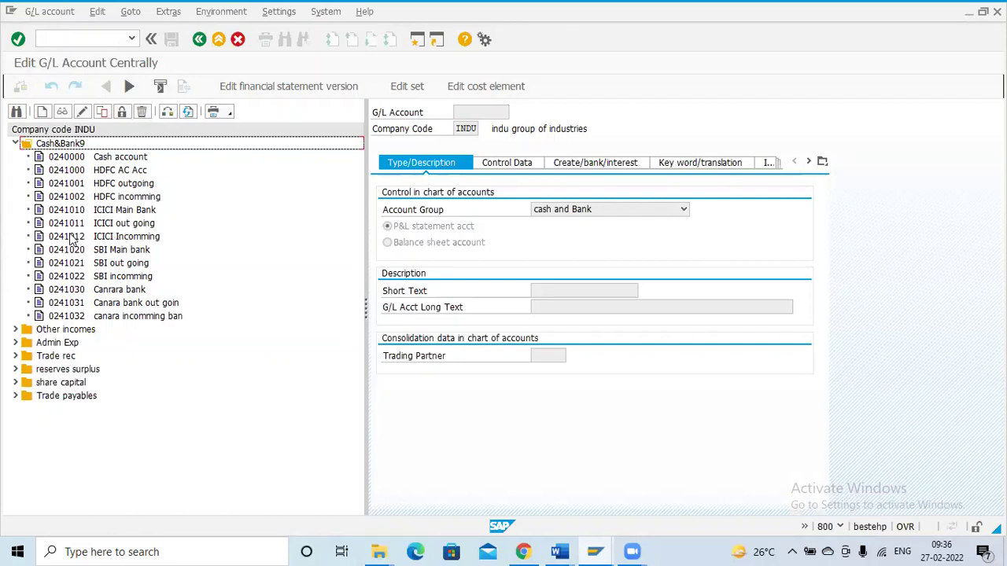
# - Examine the ICICI main, outgoing and incoming bank accounts in the Cash&Bank9 group
pyautogui.click(113, 213)
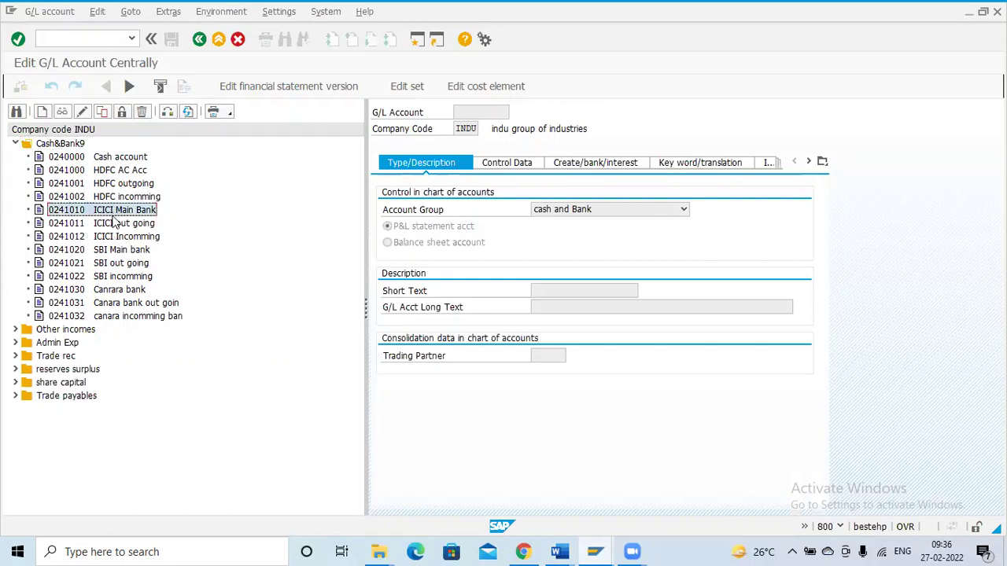
pyautogui.click(114, 224)
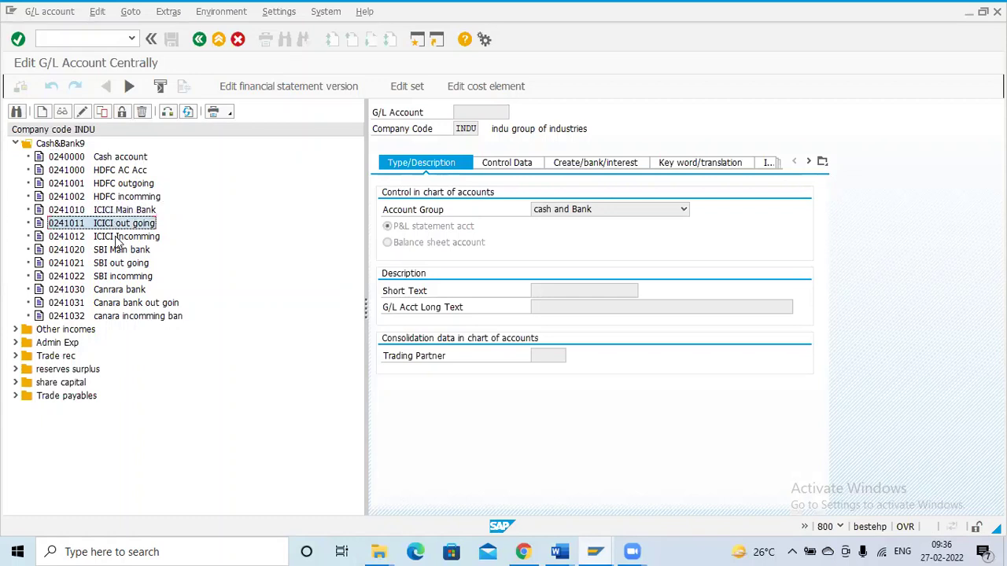
pyautogui.click(118, 238)
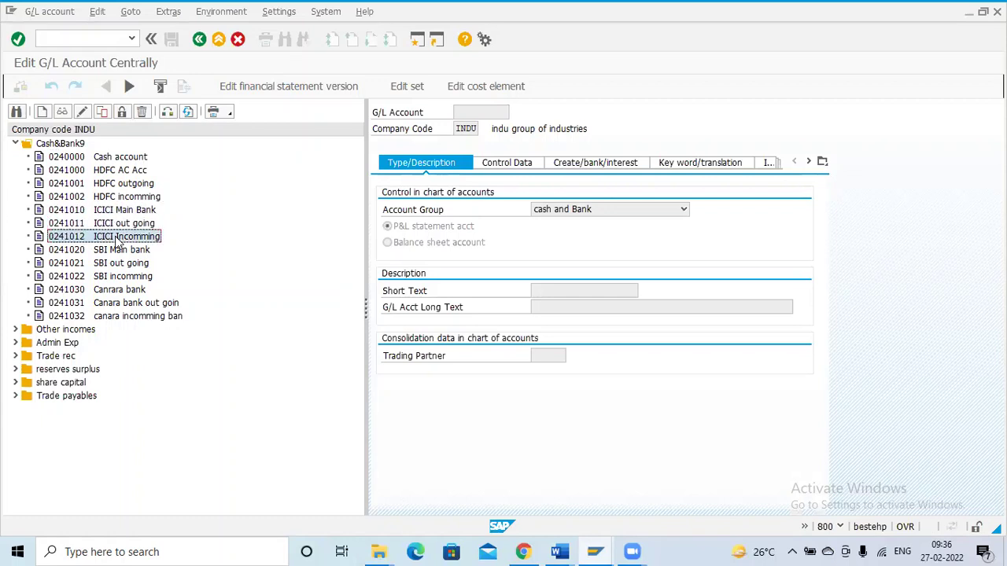
# - Copy the ICICI Main Bank G/L account to new G/L account 241040
pyautogui.click(77, 213)
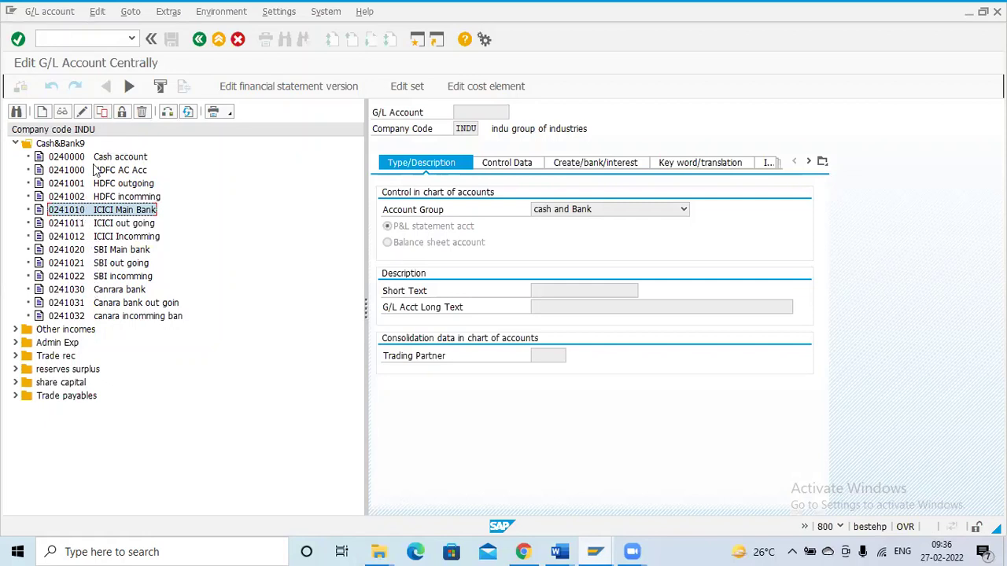
pyautogui.click(103, 112)
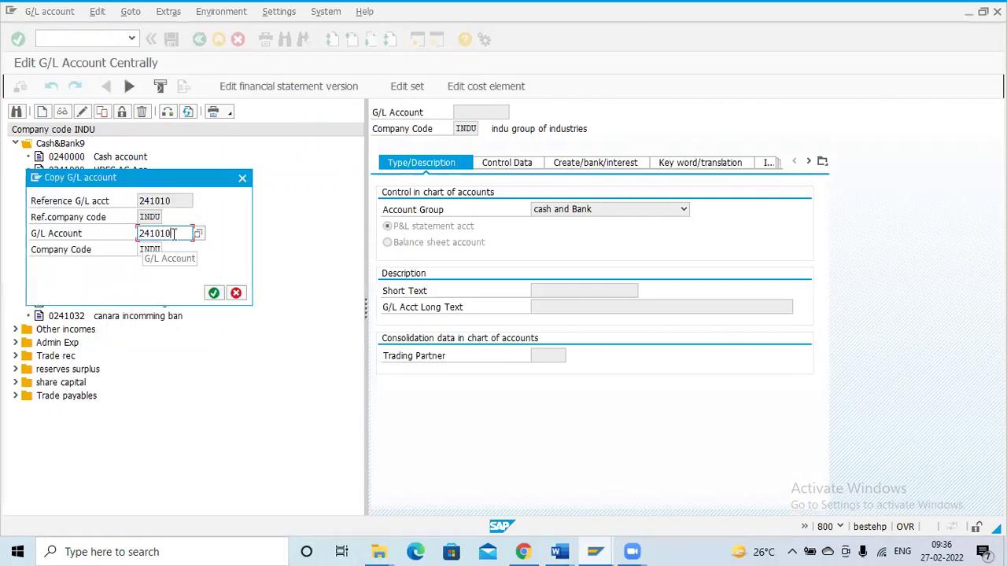
pyautogui.press('BackSpace')
pyautogui.press('BackSpace')
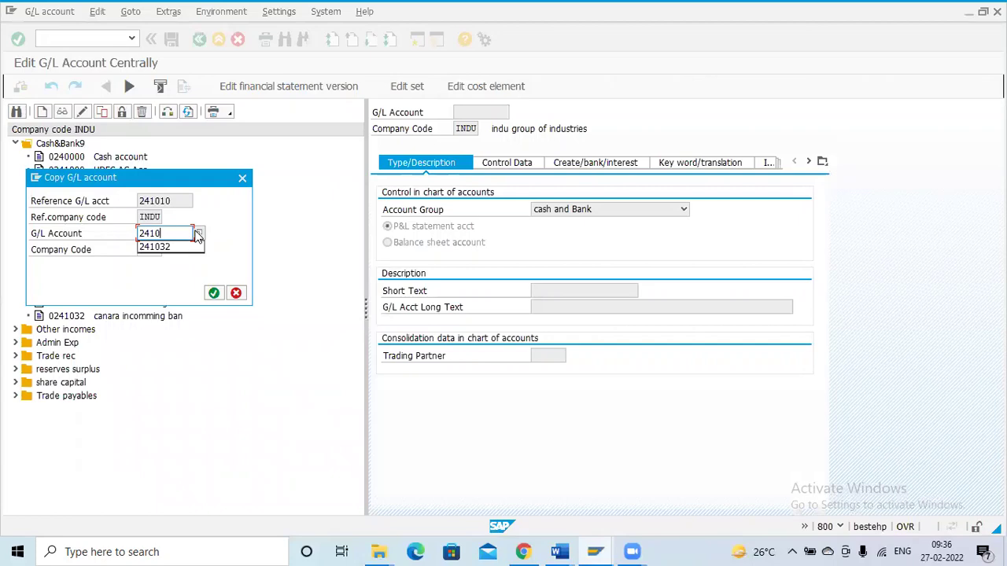
pyautogui.write('40')
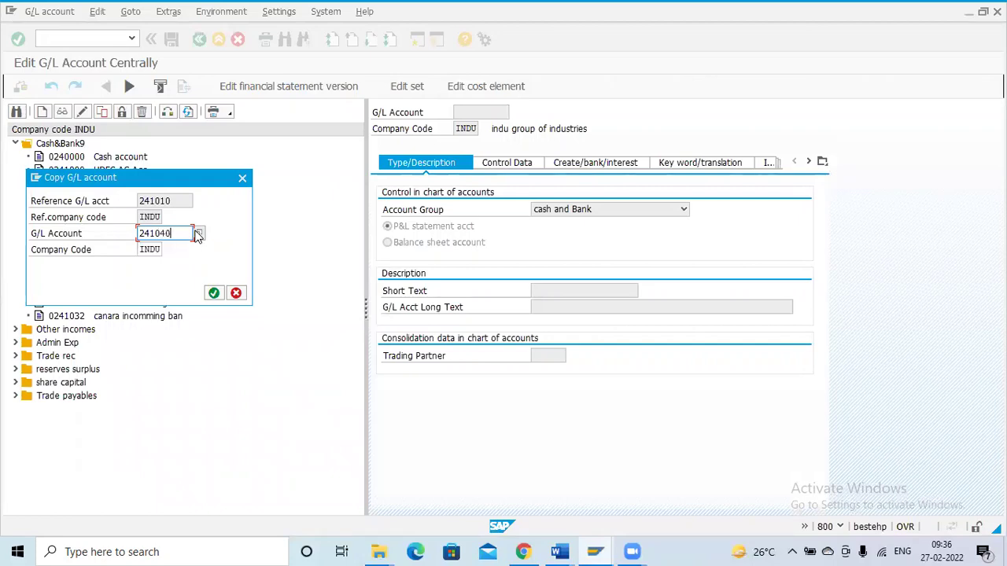
pyautogui.click(198, 234)
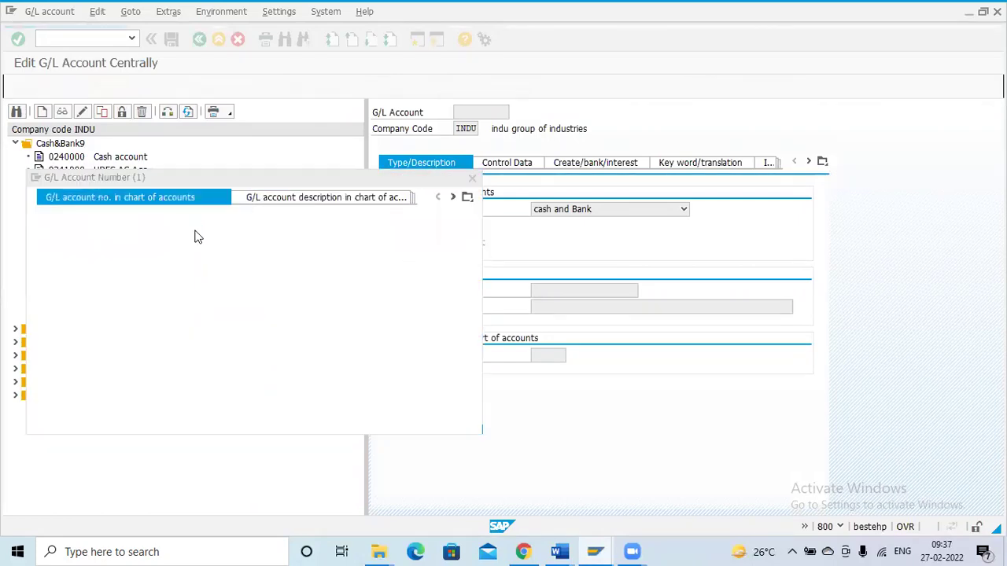
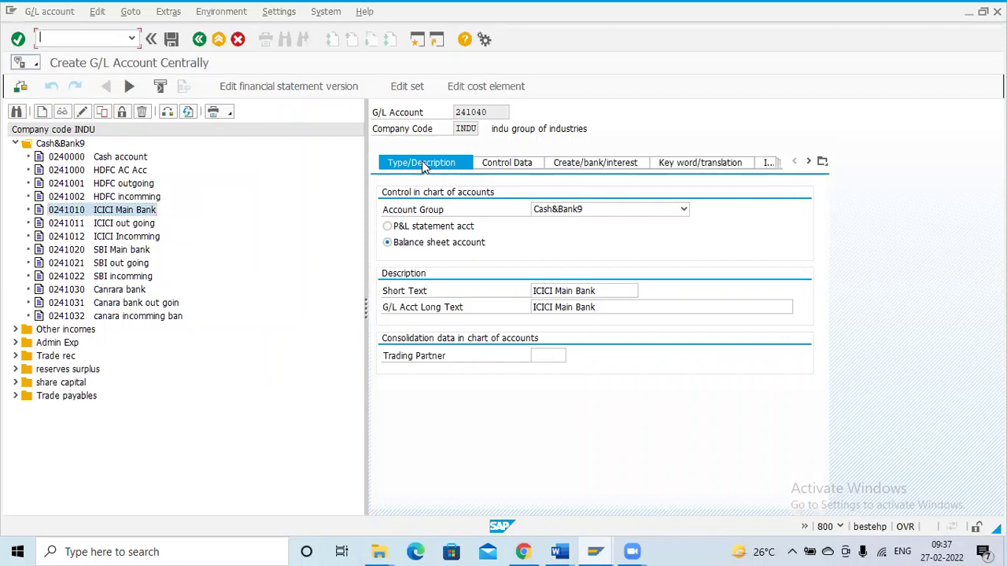
# - Replace the new G/L account's short text with "Yes bank Main"
pyautogui.click(586, 291)
pyautogui.moveTo(598, 291); pyautogui.dragTo(493, 292)
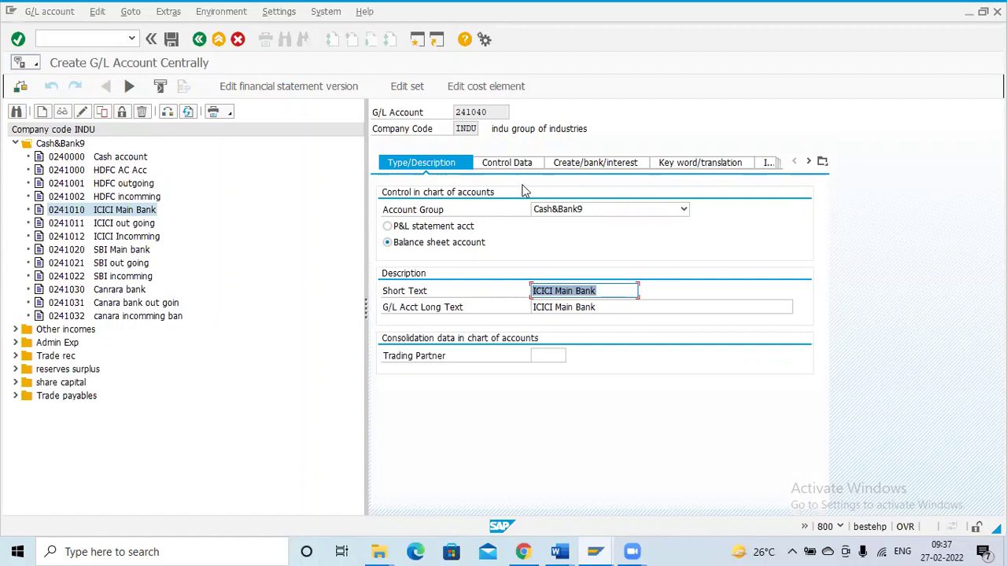
pyautogui.click(617, 305)
pyautogui.click(611, 290)
pyautogui.moveTo(611, 290); pyautogui.dragTo(495, 297)
pyautogui.hotkey('ctrl', 'c')
pyautogui.press('BackSpace')
pyautogui.write('Ye')
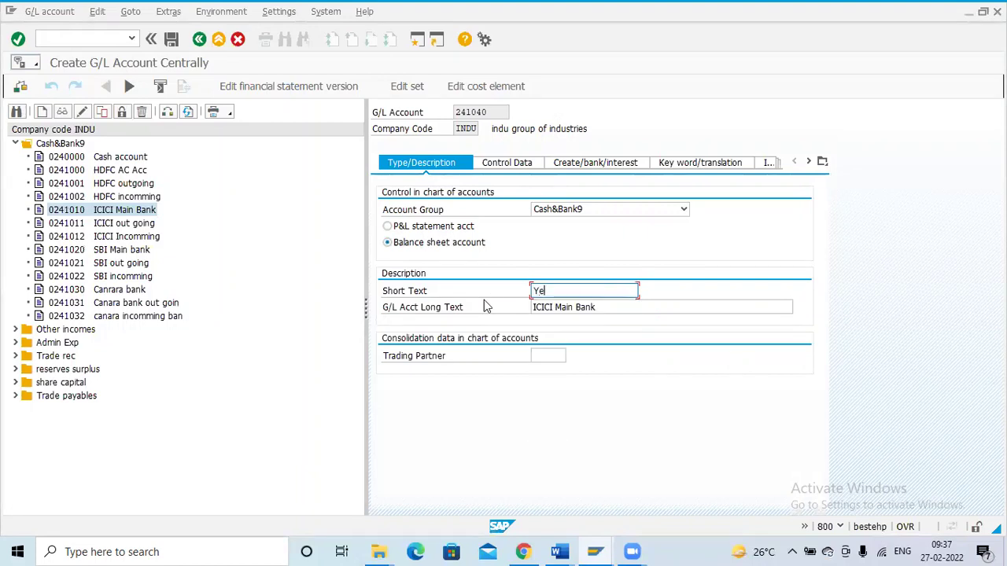
pyautogui.write('s bank Main')
pyautogui.press('Tab')
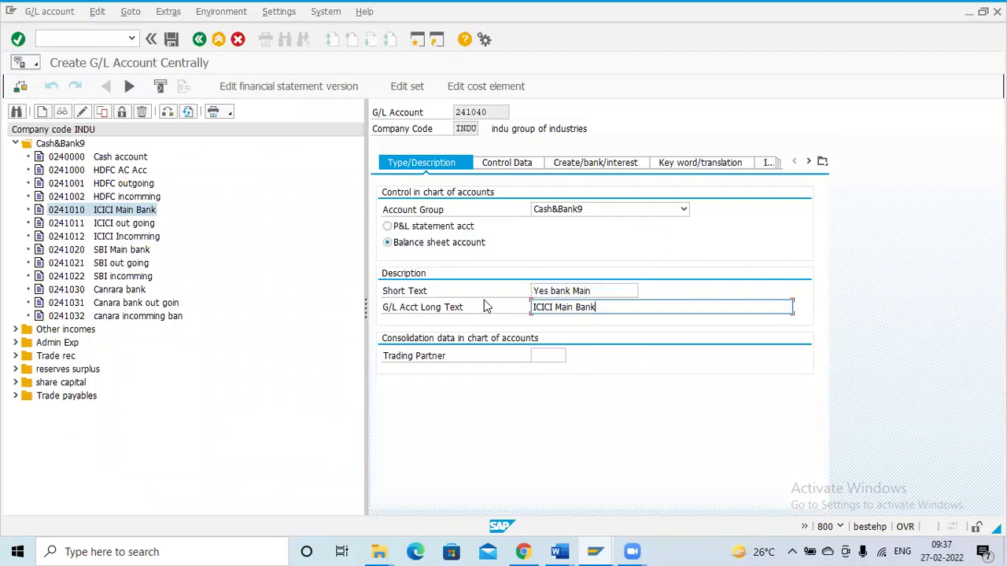
# - Replace the G/L account long text with "Yes bank Main", copied from the short text
pyautogui.hotkey('ctrl', 'v')
pyautogui.hotkey('ctrl', 'a')
pyautogui.press('BackSpace')
pyautogui.hotkey('ctrl', 'v')
pyautogui.moveTo(591, 290); pyautogui.dragTo(513, 289)
pyautogui.hotkey('ctrl', 'c')
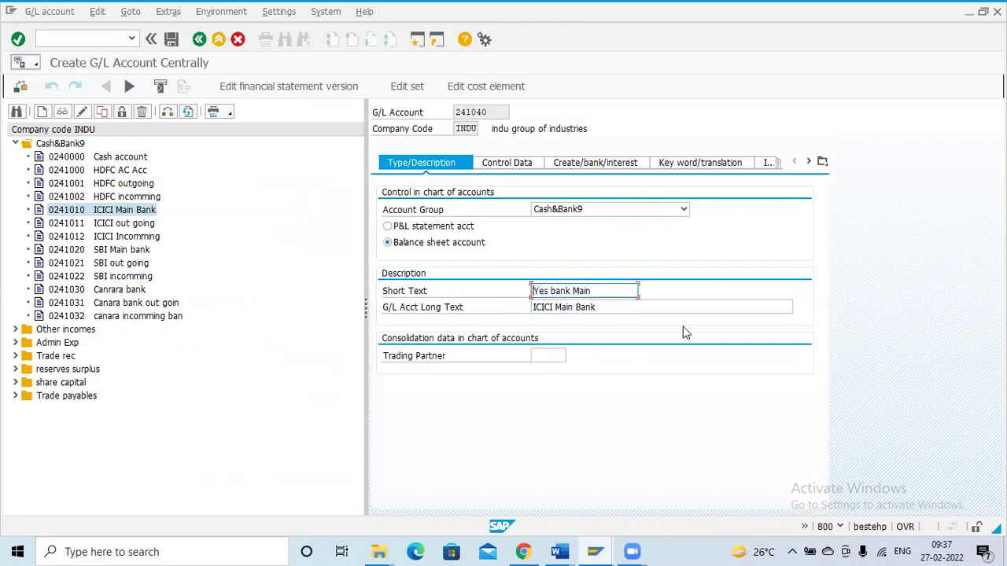
pyautogui.click(628, 310)
pyautogui.moveTo(598, 308); pyautogui.dragTo(463, 312)
pyautogui.hotkey('ctrl', 'v')
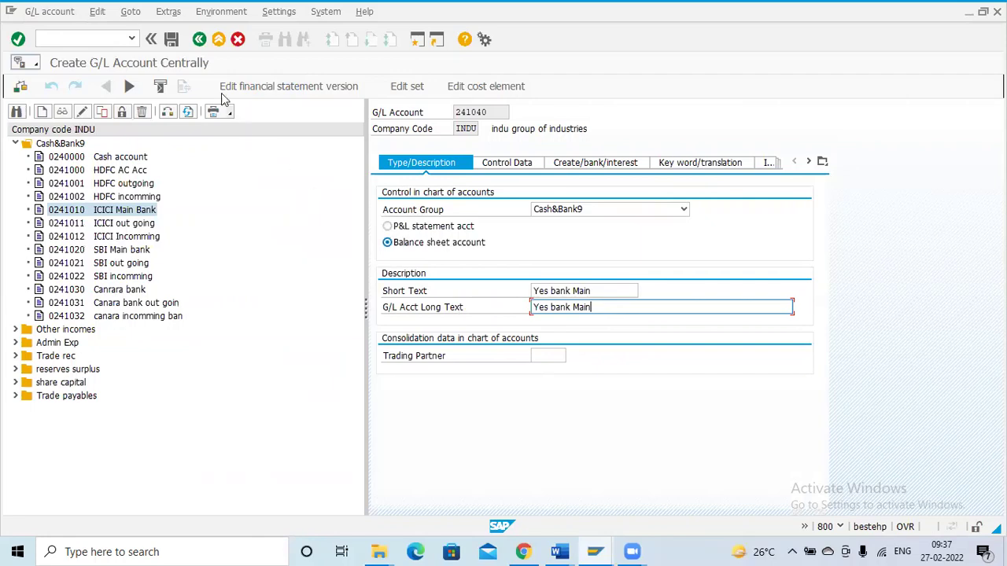
# - Save the Yes bank Main G/L account, accepting the warning about local currency balances
pyautogui.click(171, 39)
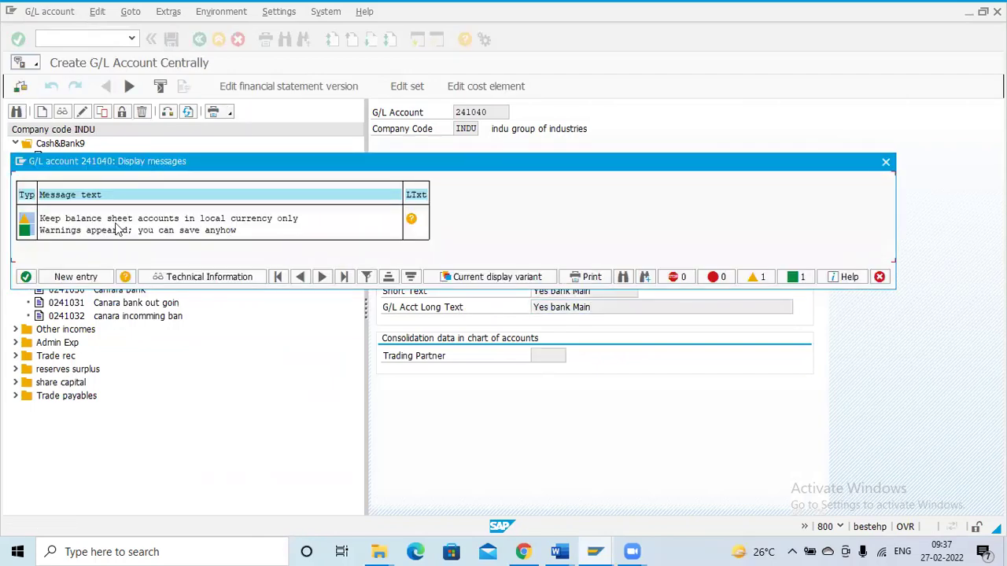
pyautogui.click(26, 278)
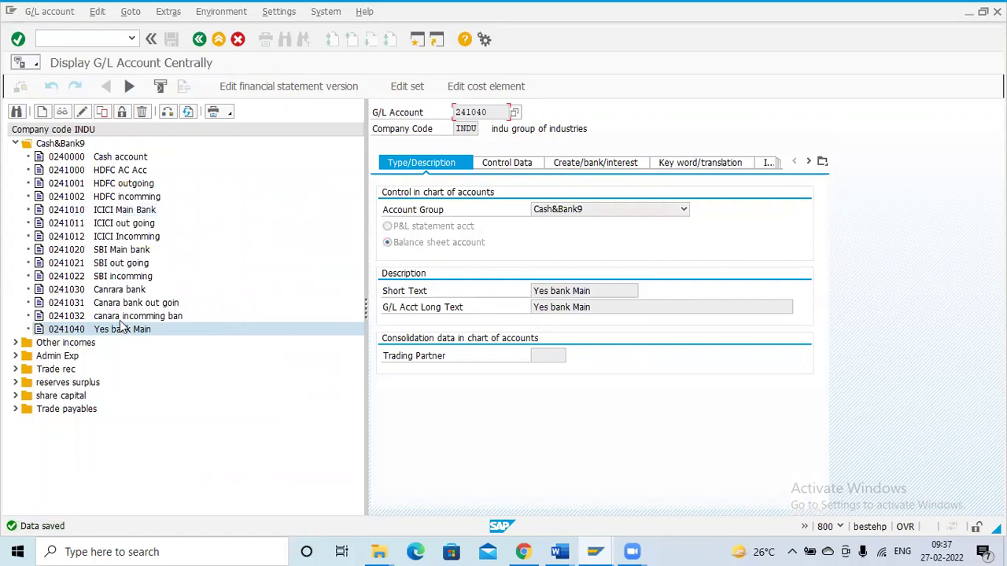
# - Copy the ICICI out going G/L account to new G/L account 241041 in company code INDU
pyautogui.click(63, 223)
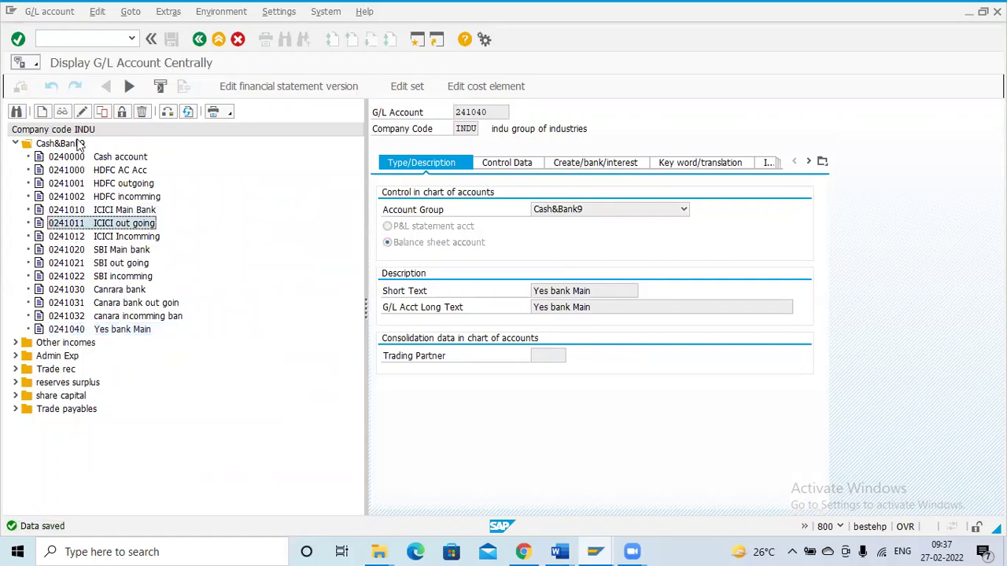
pyautogui.click(101, 112)
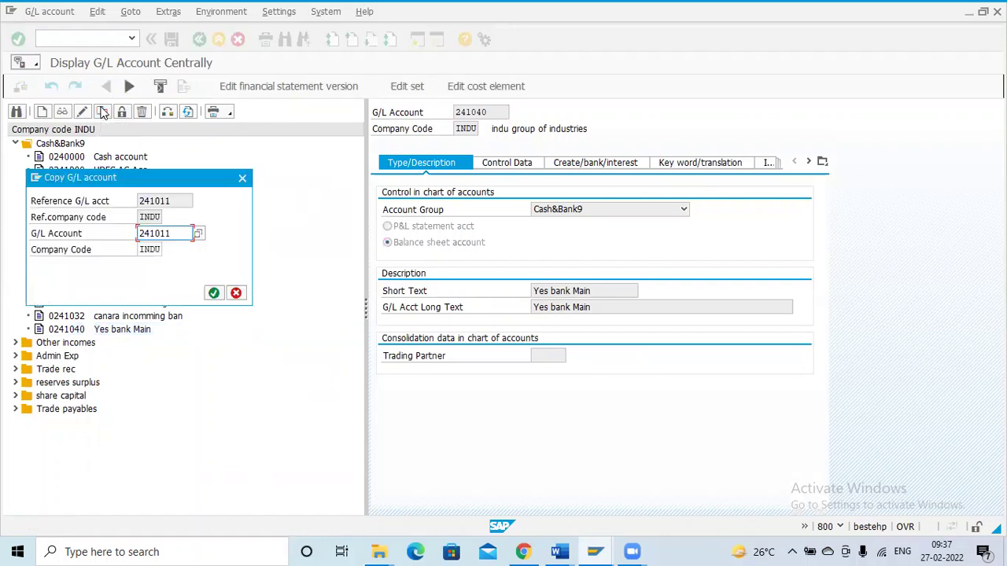
pyautogui.click(174, 233)
pyautogui.press('BackSpace')
pyautogui.press('BackSpace')
pyautogui.write('41')
pyautogui.press('Return')
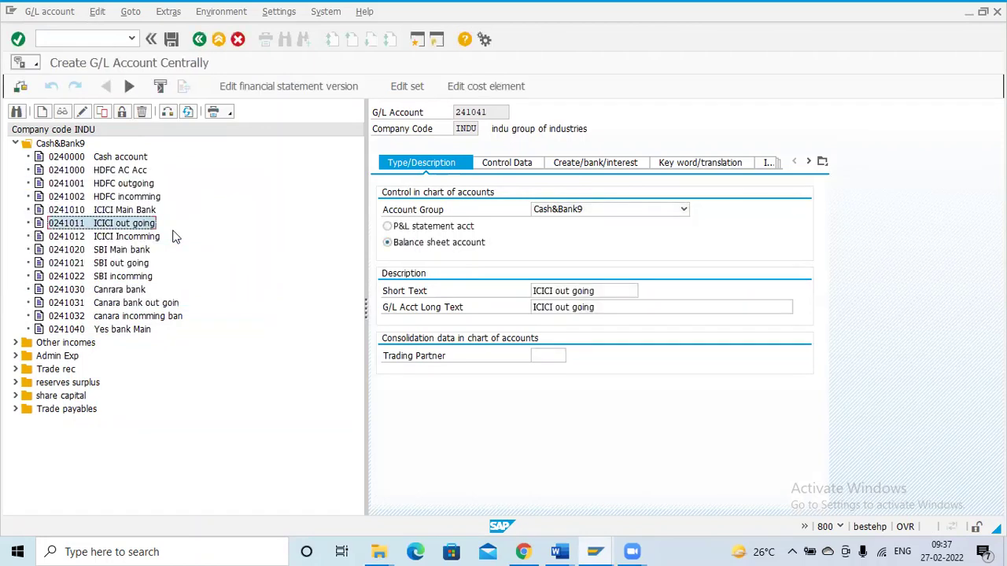
# - Replace the short and long texts of account 241041 with "YES Bank outgoing" and save the account
pyautogui.click(535, 291)
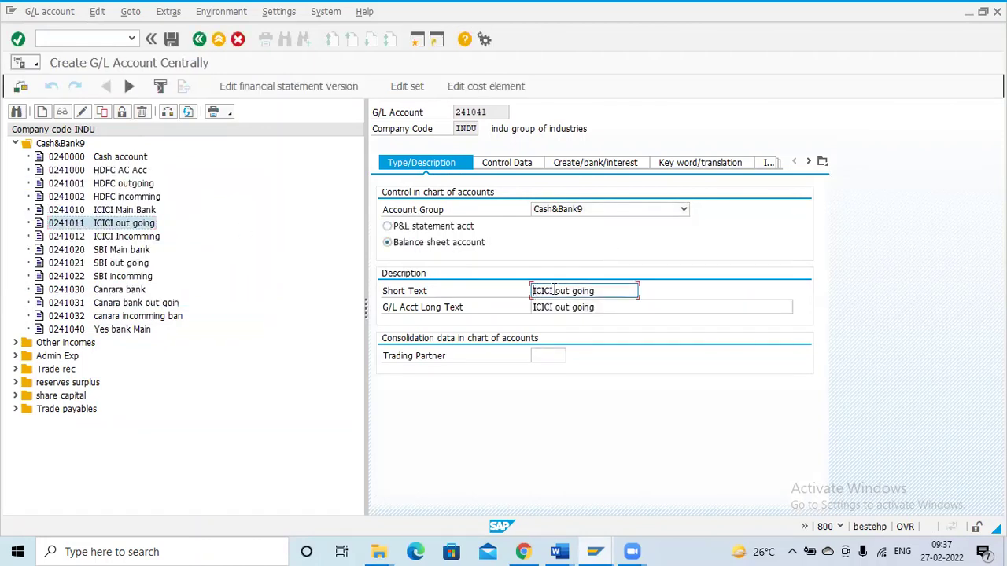
pyautogui.write('YES bank outgoing')
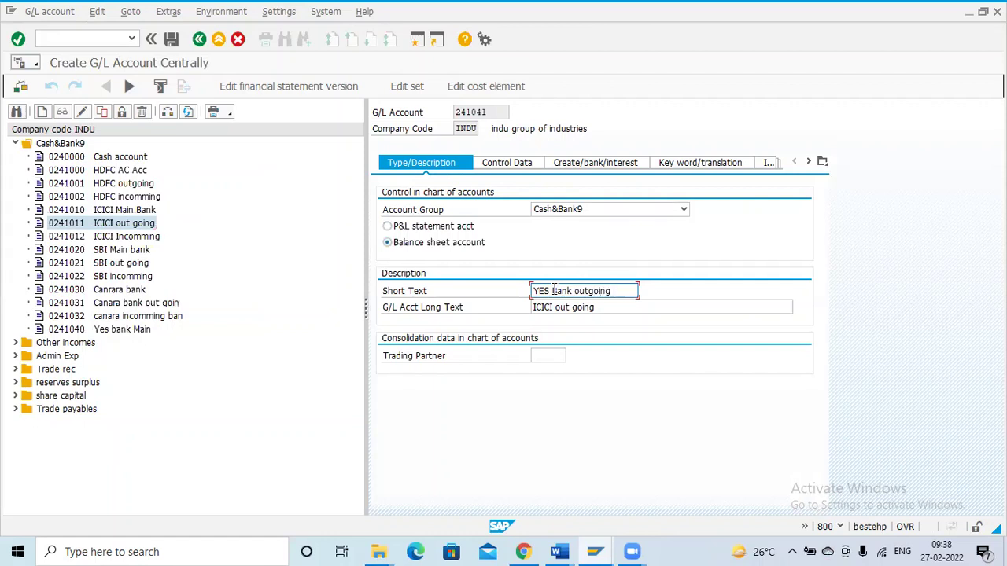
pyautogui.hotkey('shift', 'Home')
pyautogui.press('Tab')
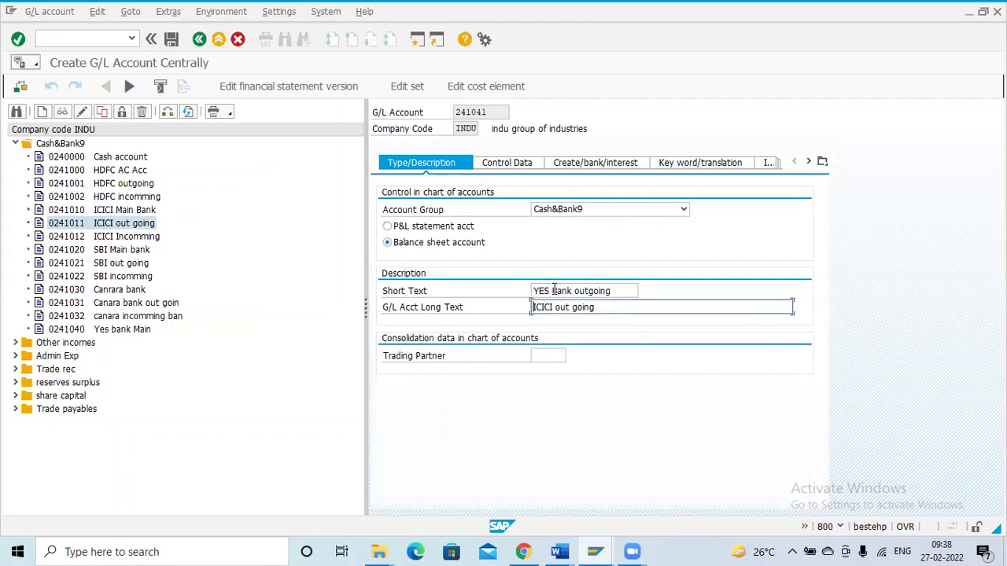
pyautogui.hotkey('shift', 'End')
pyautogui.hotkey('ctrl', 'v')
pyautogui.press('Return')
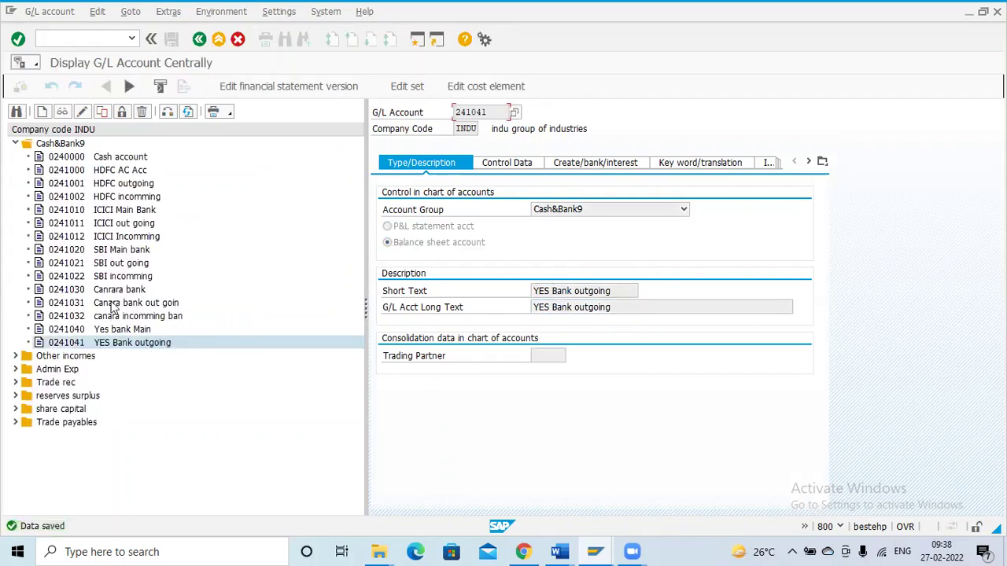
# - Copy the ICICI Incomming G/L account to new G/L account 241042 in company code INDU
pyautogui.click(119, 237)
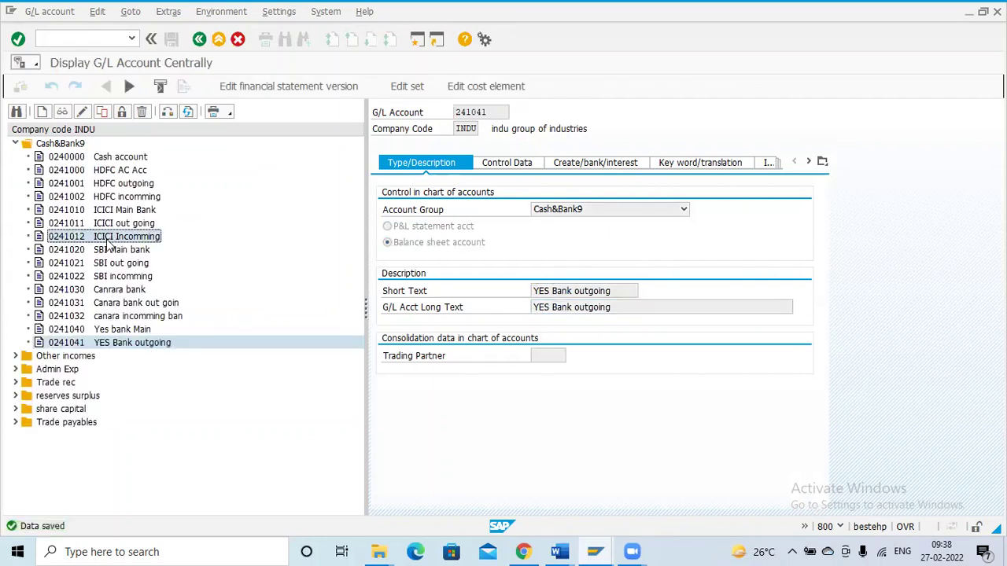
pyautogui.click(102, 112)
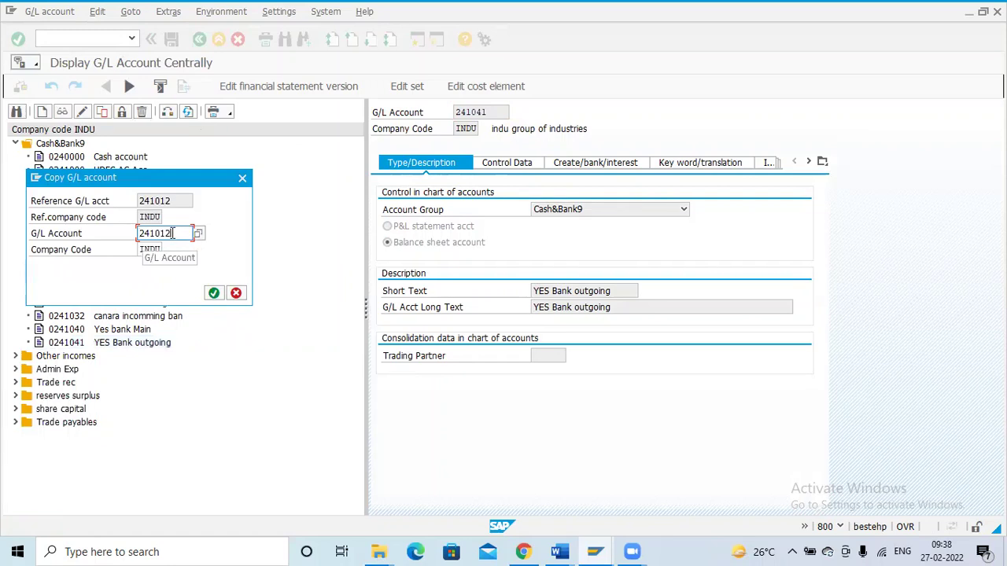
pyautogui.press('BackSpace')
pyautogui.press('BackSpace')
pyautogui.write('42')
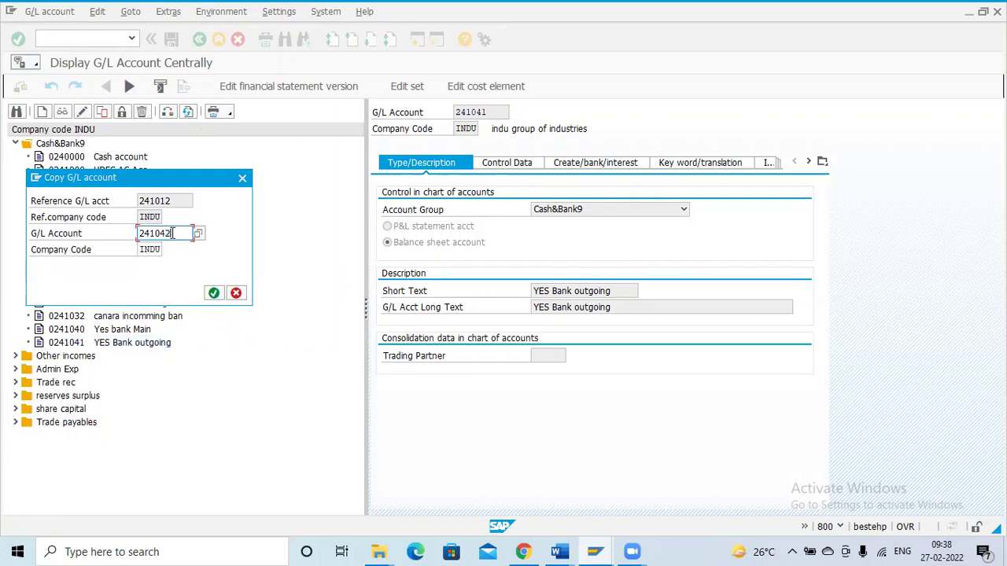
pyautogui.click(214, 294)
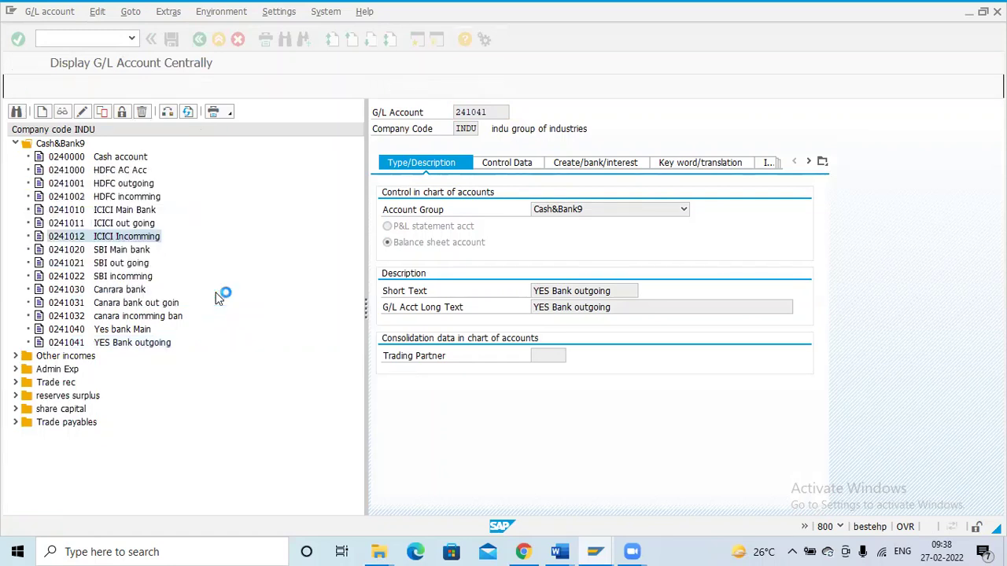
# - Replace the short text of account 241042 with "YES Bank Incomming"
pyautogui.moveTo(617, 290); pyautogui.dragTo(492, 296)
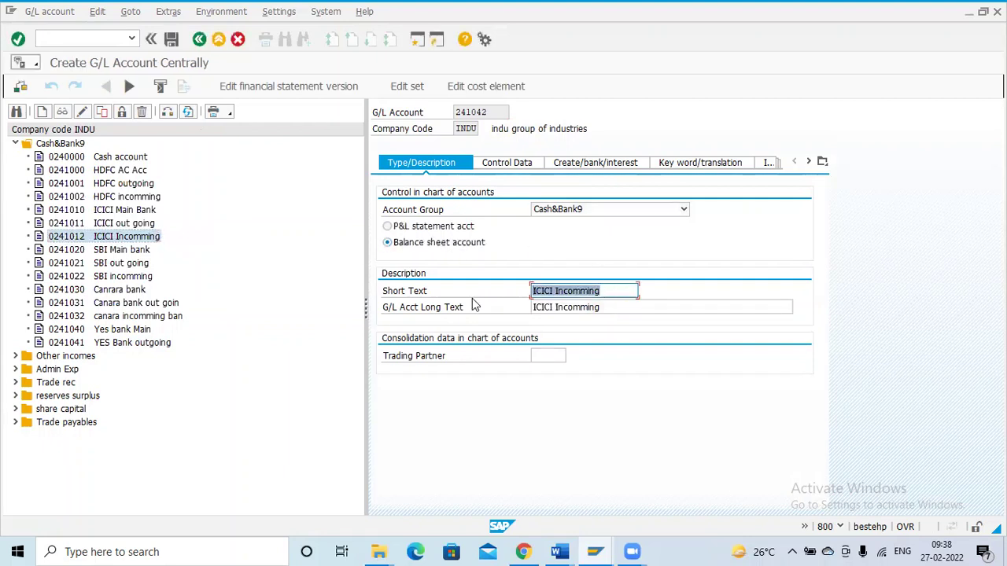
pyautogui.write('YES bANK')
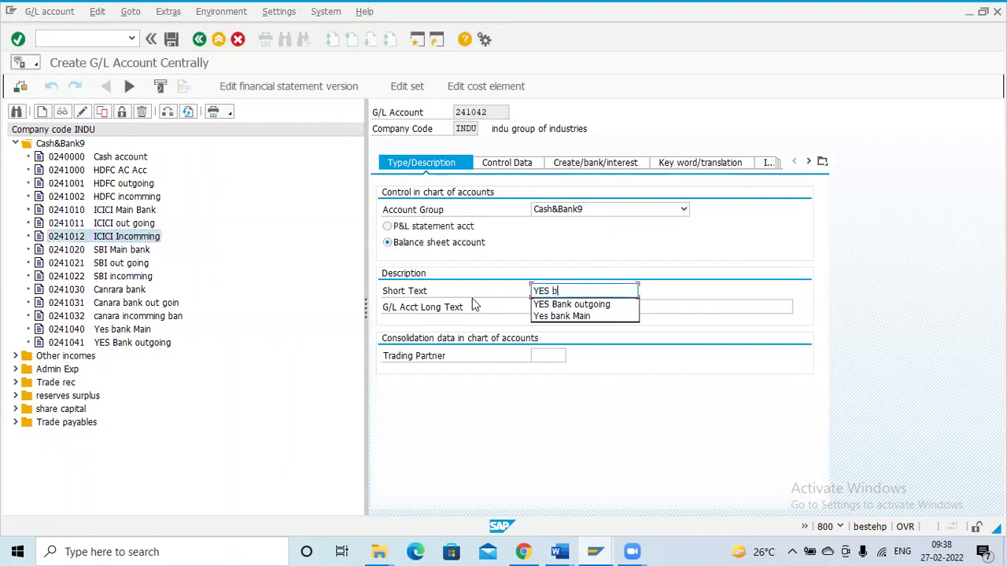
pyautogui.press('BackSpace')
pyautogui.press('BackSpace')
pyautogui.press('BackSpace')
pyautogui.press('BackSpace')
pyautogui.write('Bank Incomming')
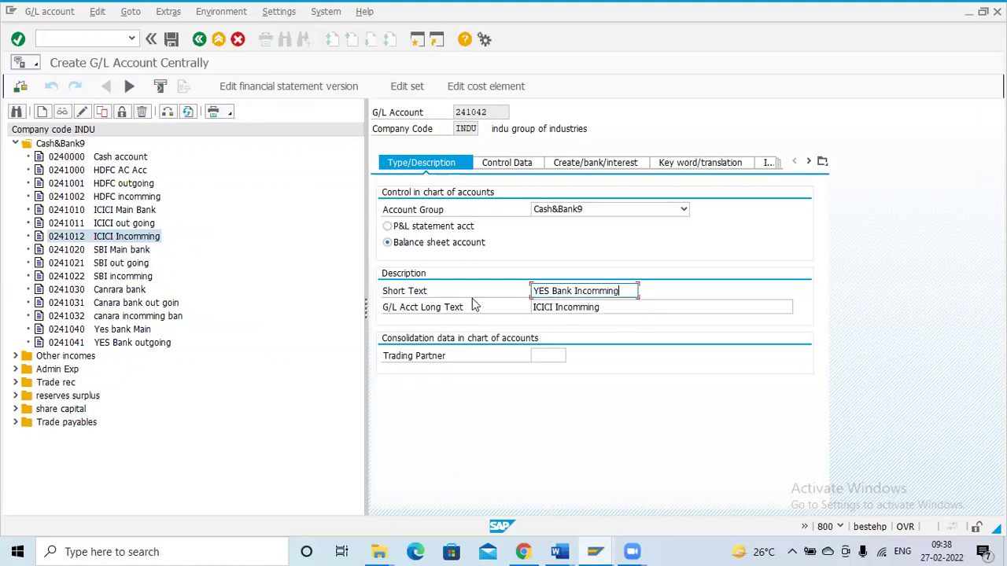
# - Replace the long text of account 241042 with "YES Bank Incomming" and save the account
pyautogui.press('Tab')
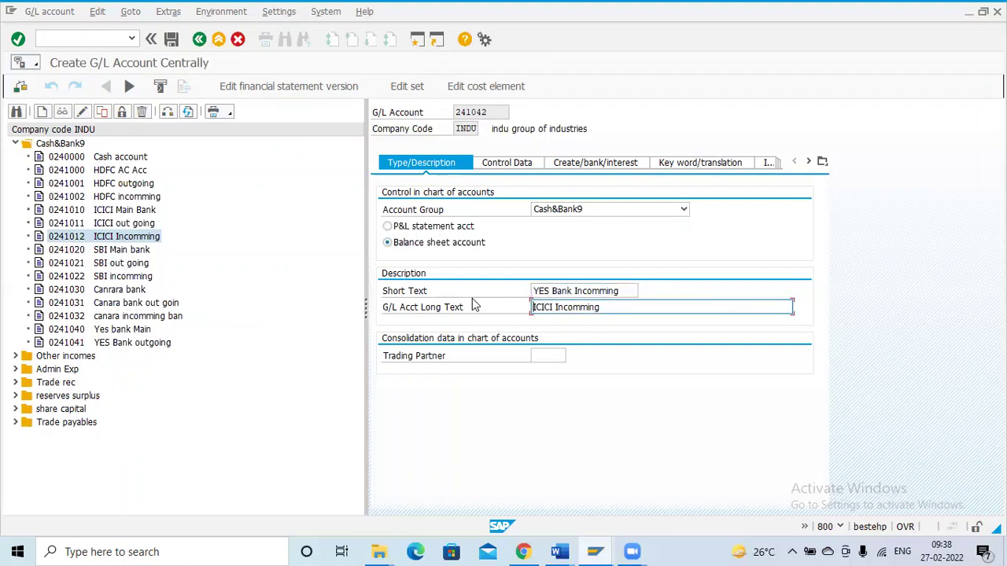
pyautogui.hotkey('shift', 'End')
pyautogui.write('YES Bank Incomming')
pyautogui.hotkey('ctrl', 's')
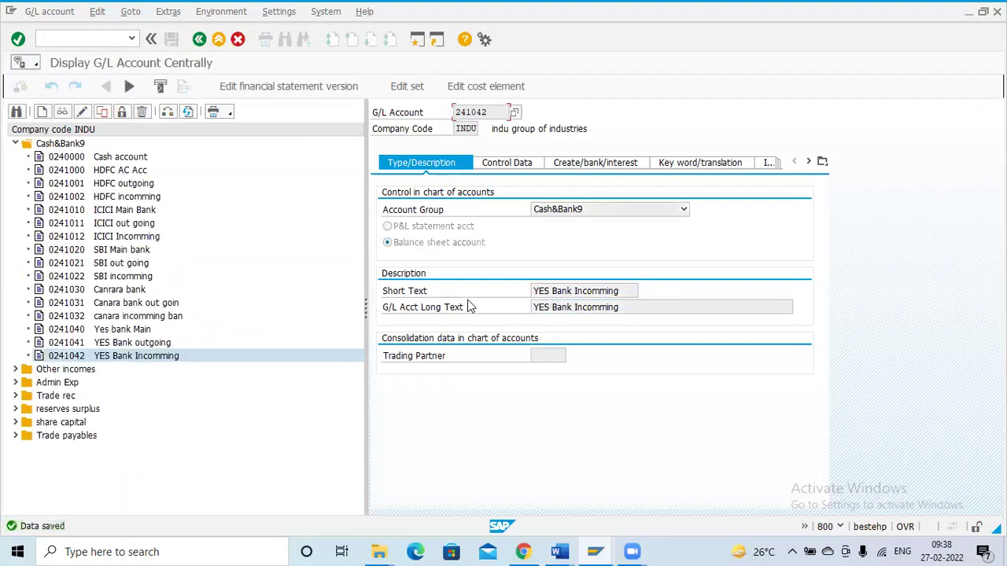
# - Check the main, outgoing and incoming Yes Bank accounts against step 1 of the process list in the EBRS Word document
pyautogui.click(128, 330)
pyautogui.click(138, 349)
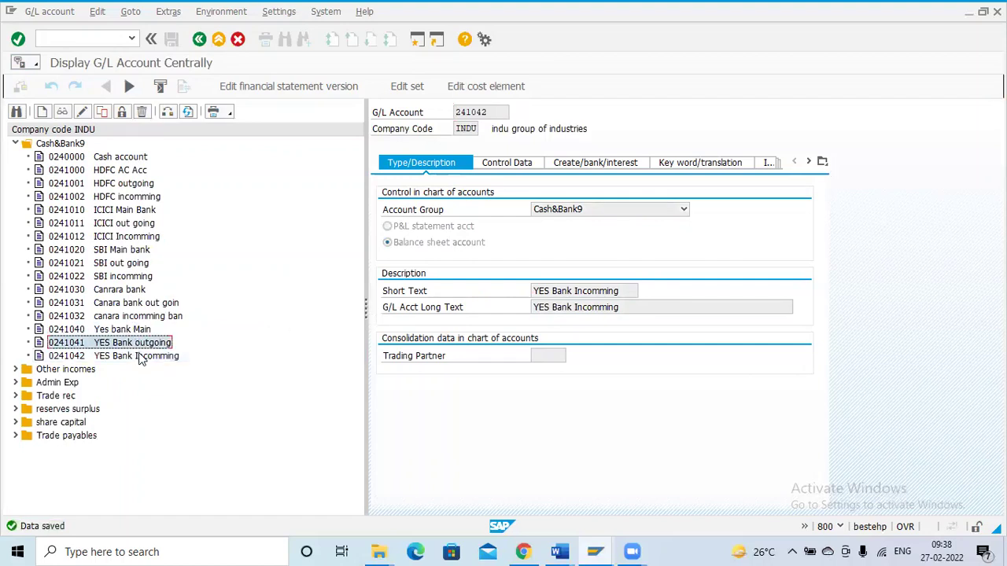
pyautogui.click(140, 358)
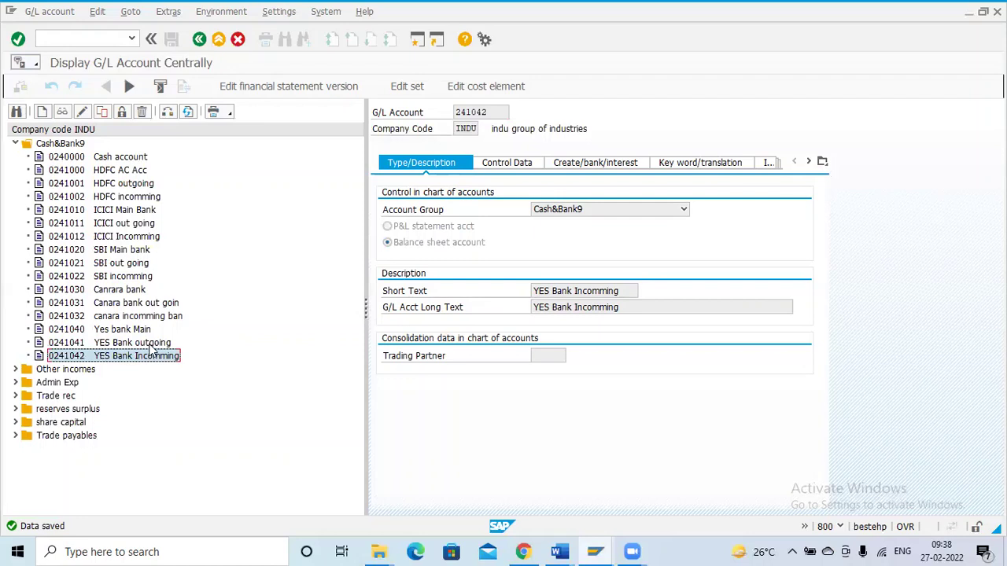
pyautogui.click(151, 346)
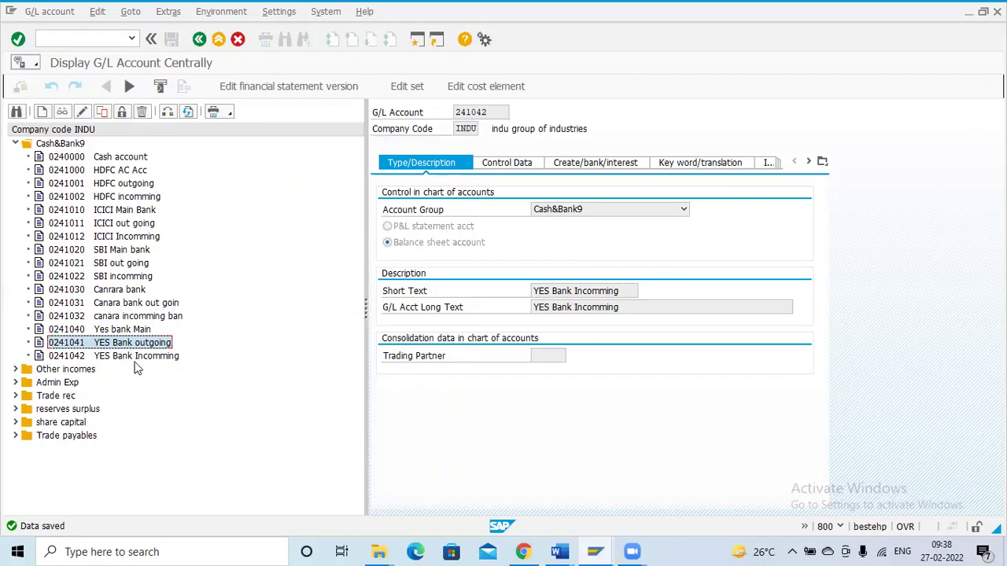
pyautogui.hotkey('alt', 'Tab')
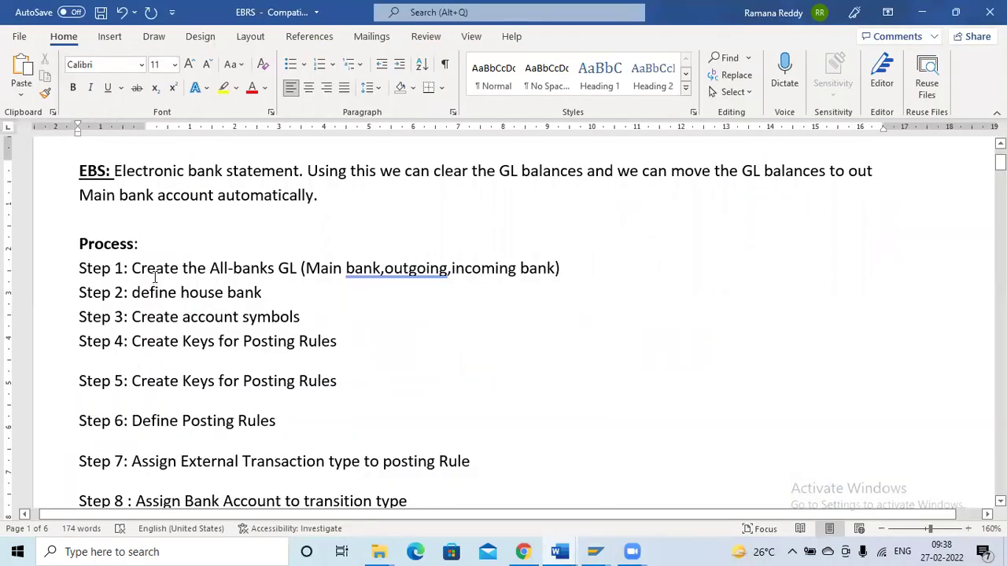
pyautogui.moveTo(178, 269); pyautogui.dragTo(276, 269)
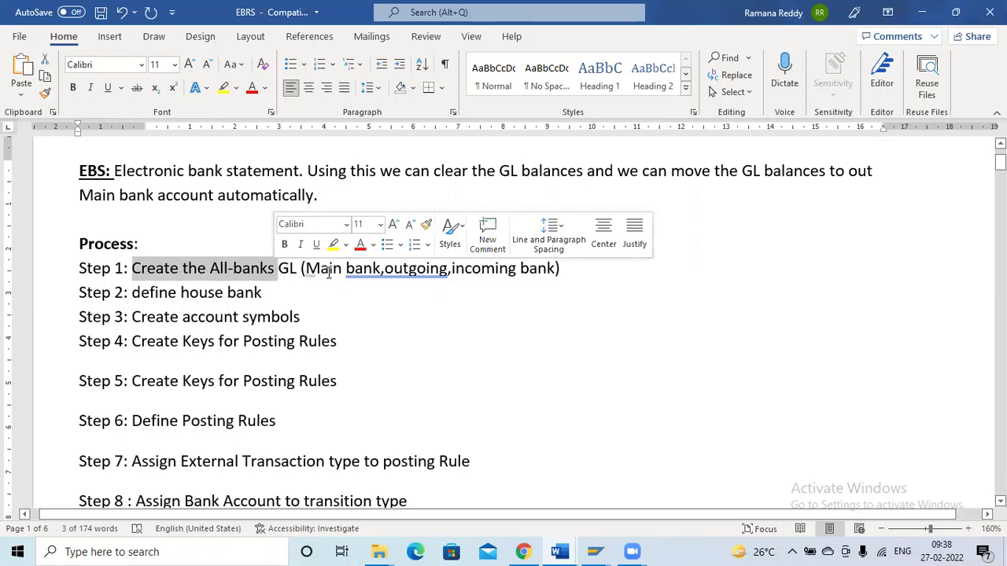
pyautogui.click(329, 272)
pyautogui.click(432, 275)
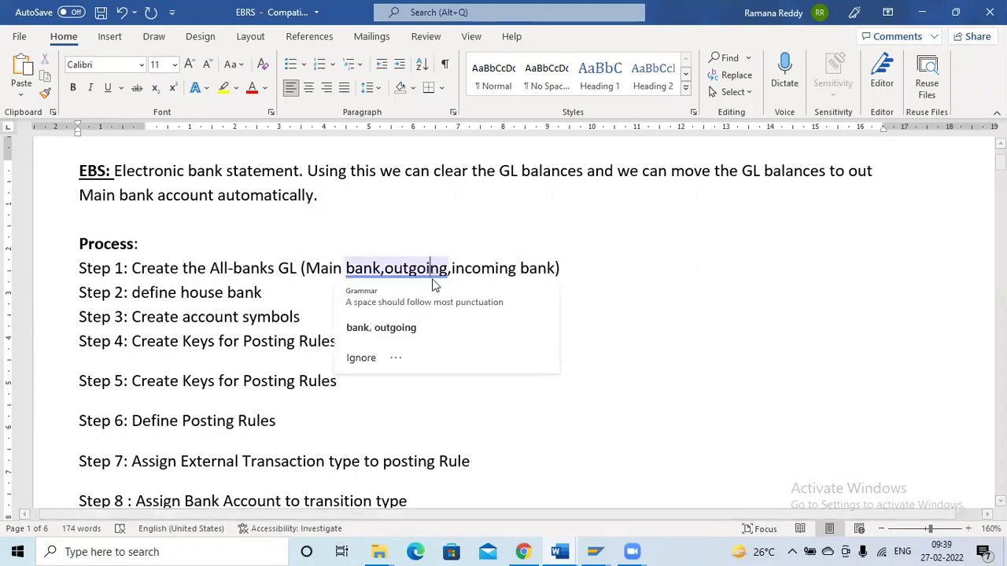
pyautogui.click(659, 292)
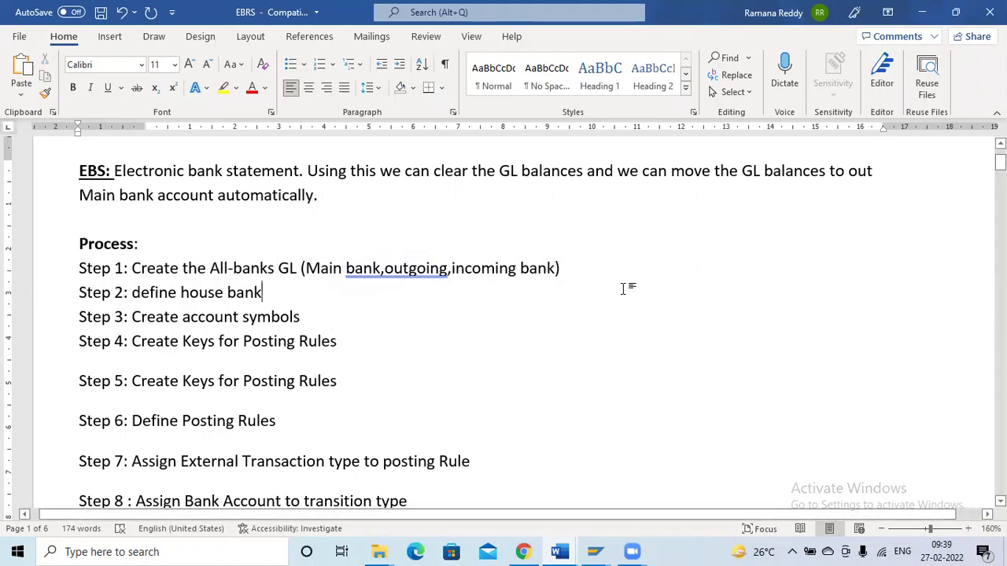
pyautogui.moveTo(152, 271); pyautogui.dragTo(586, 265)
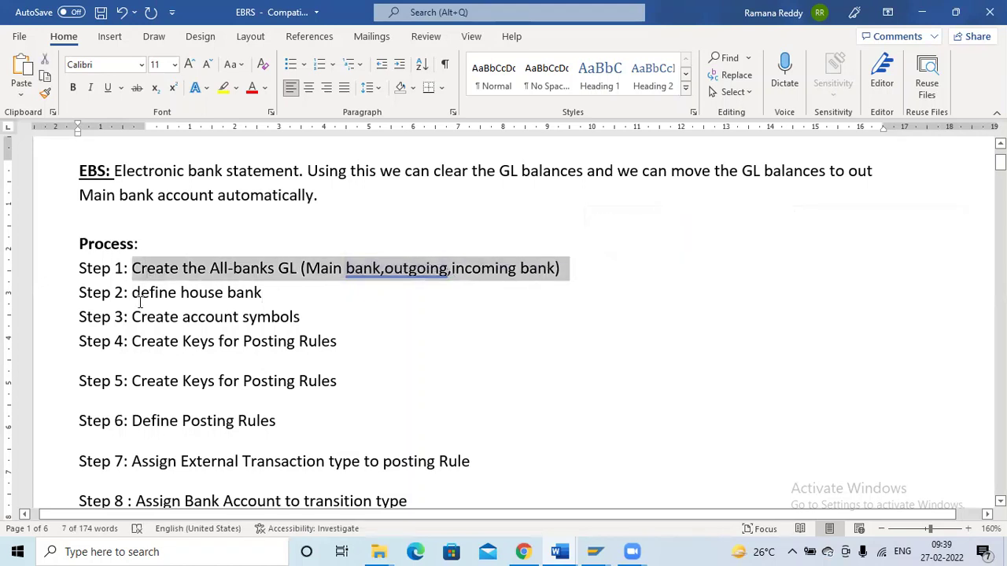
# - Add the transaction code "(FI12)" to the end of the "Step 2: define house bank" line and save the document
pyautogui.moveTo(133, 293); pyautogui.dragTo(246, 291)
pyautogui.click(279, 293)
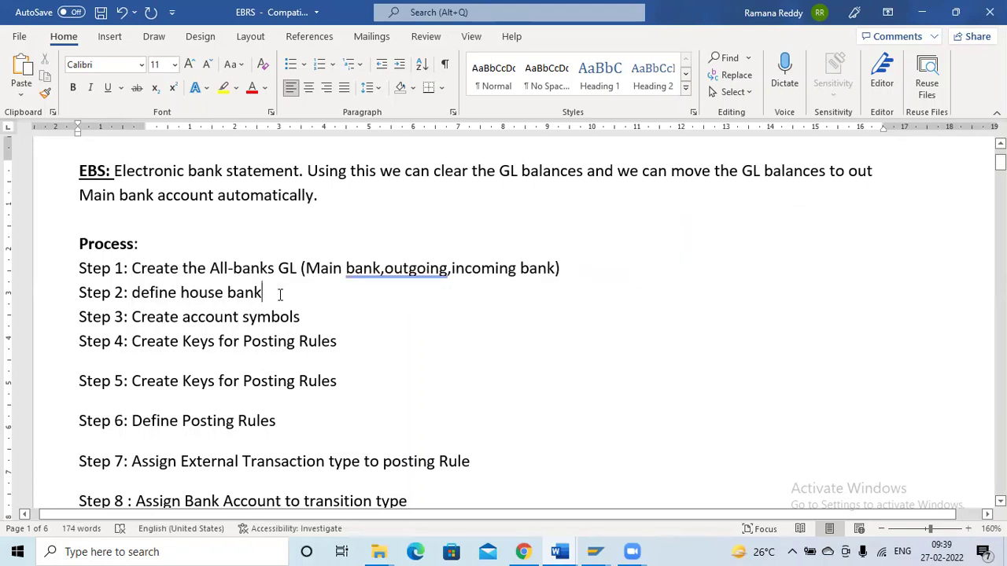
pyautogui.write('(FI')
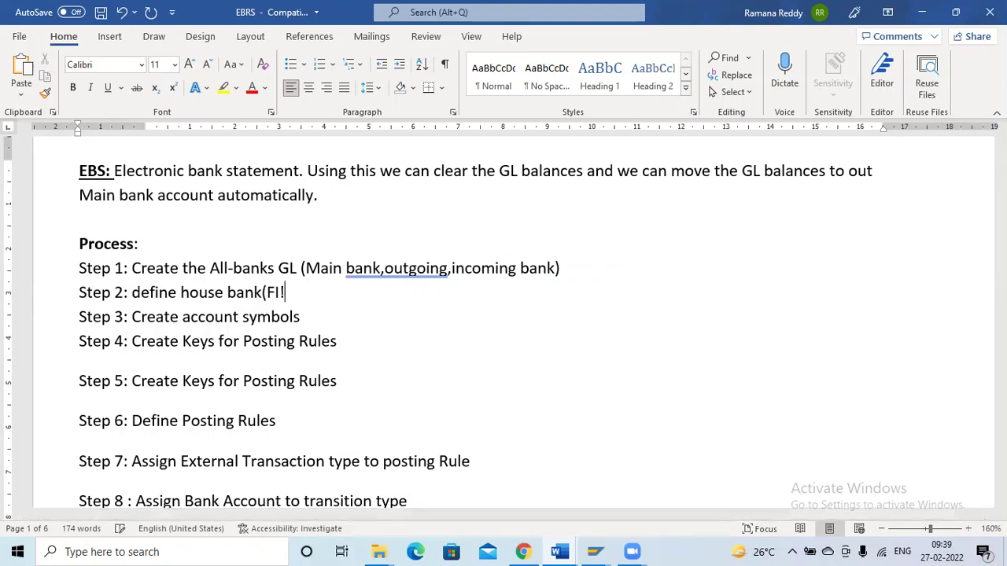
pyautogui.write('12)')
pyautogui.hotkey('ctrl', 's')
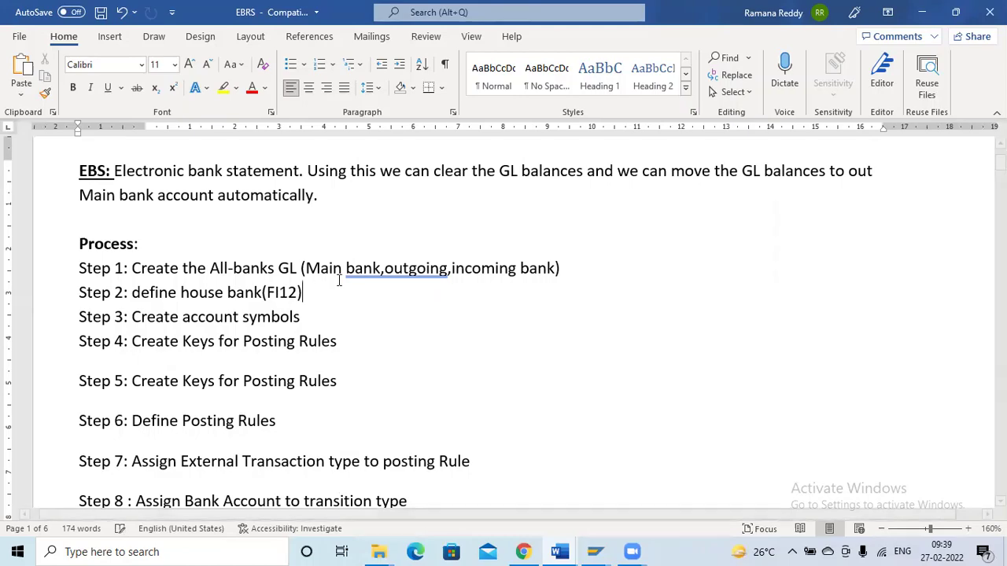